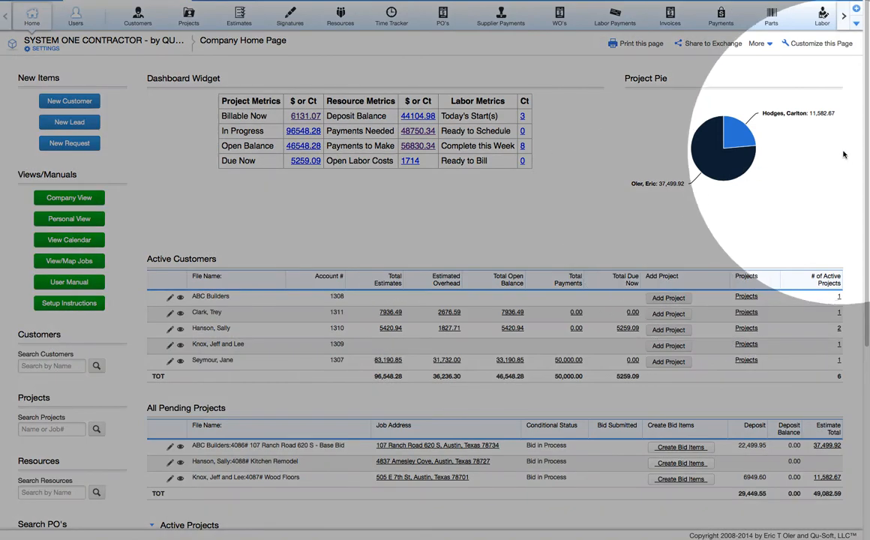
Scroll down the company home page to the Active Projects and Open Invoices tables
drag(862, 216, 836, 366)
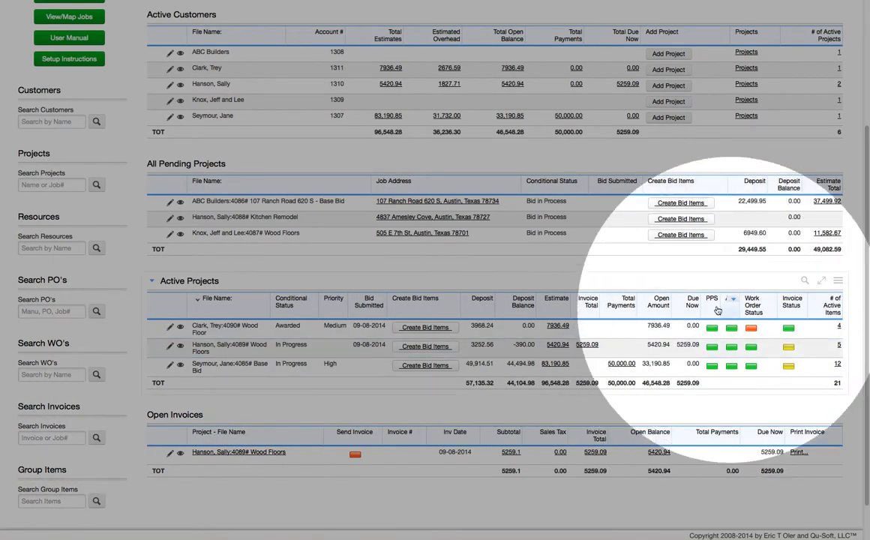
Return to the top of the home page showing dashboard metrics and the Project Pie
scroll(582, 317, down, 3)
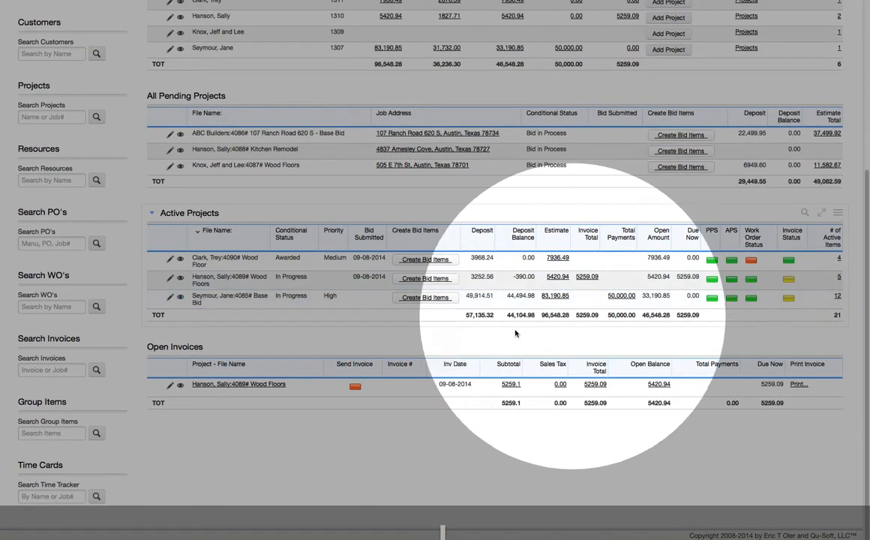
scroll(180, 450, up, 3)
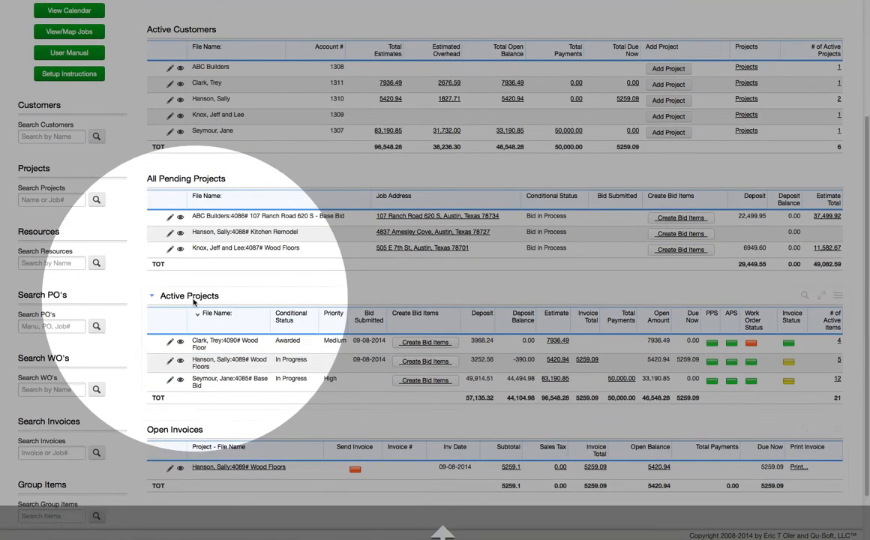
scroll(195, 300, up, 5)
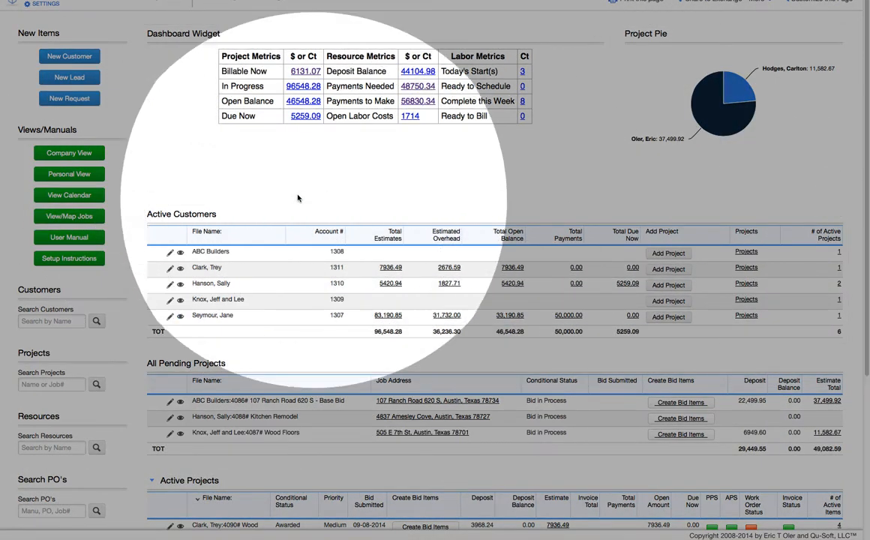
scroll(297, 198, up, 1)
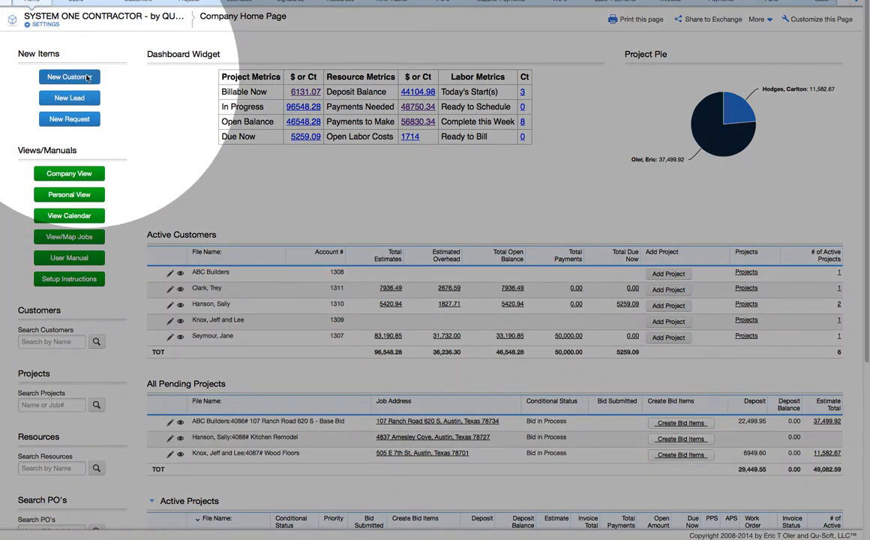
Start a new customer, choosing the sales rep and customer type Sale
click(86, 78)
click(85, 122)
click(81, 142)
click(206, 122)
click(209, 143)
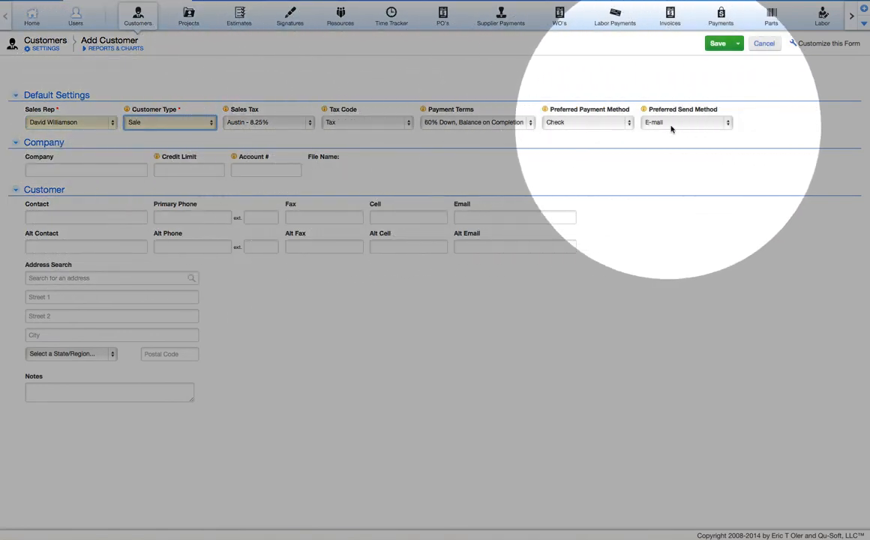
Enter company Built Rite Custom Homes, credit limit 10,000, and the contact's name, phone and e-mail
click(113, 174)
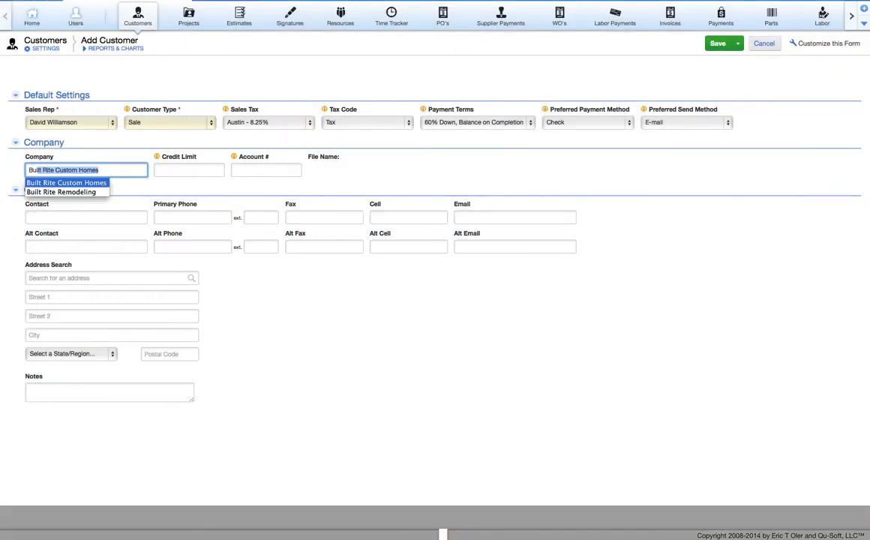
key(Tab)
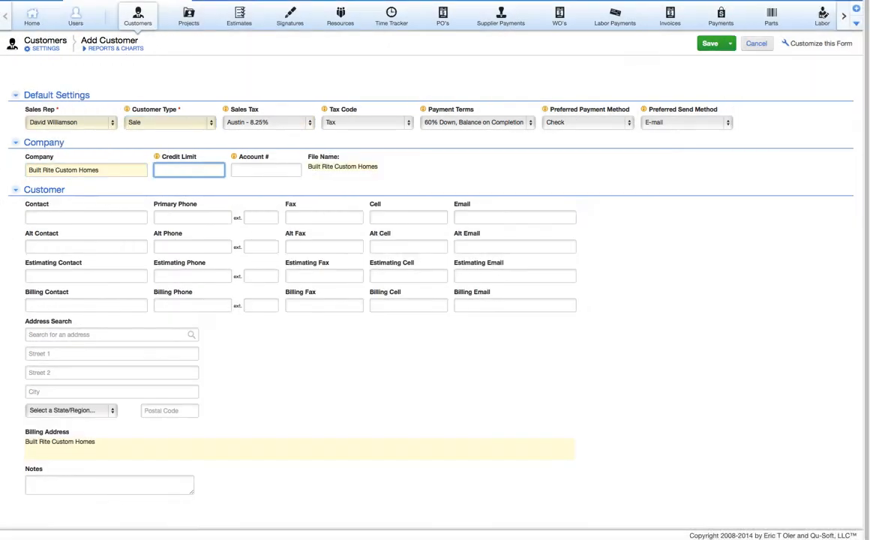
text(10,00)
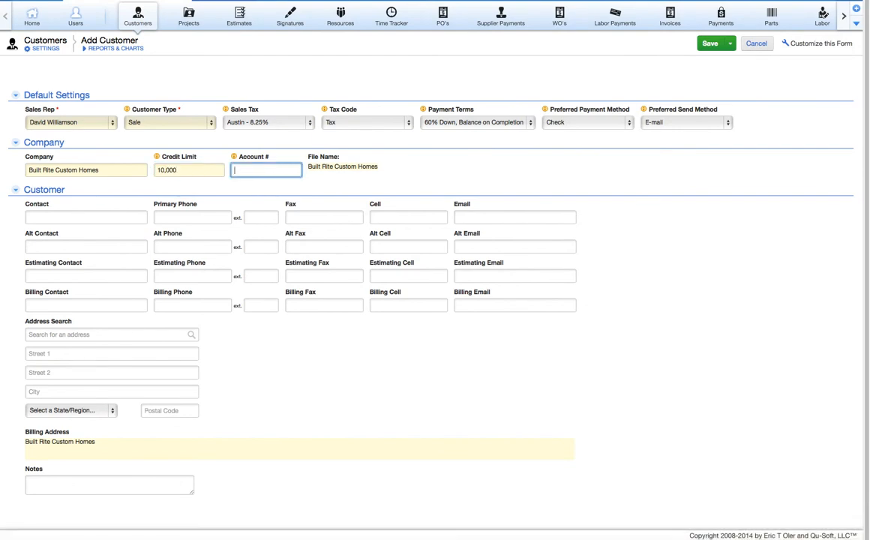
key(Tab)
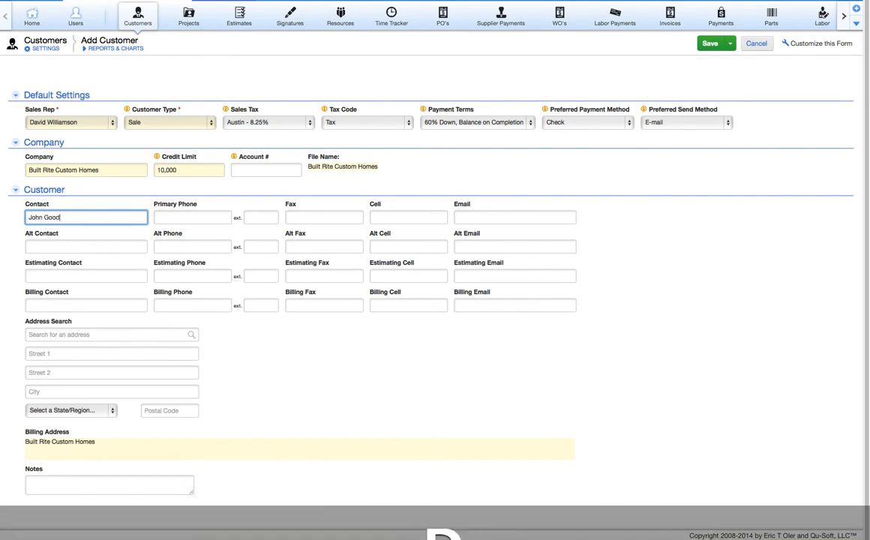
text(512-)
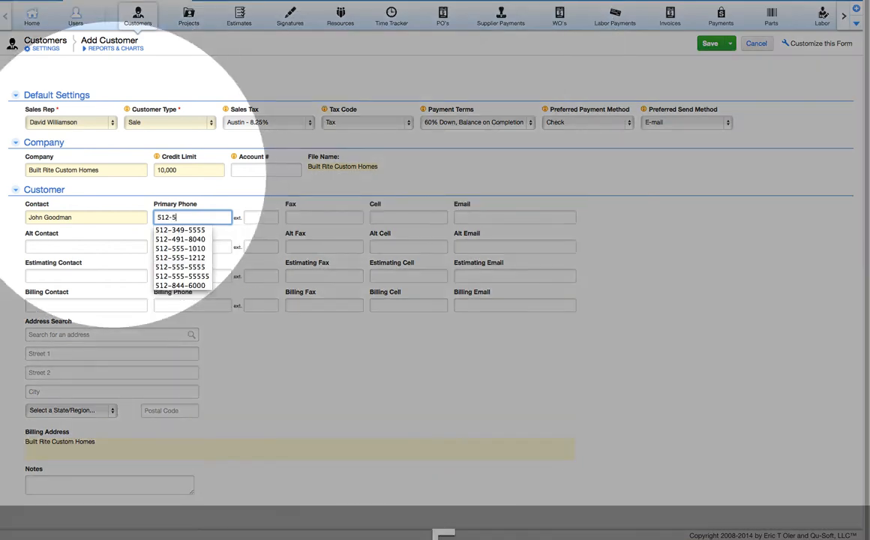
text(555-3456)
key(Tab)
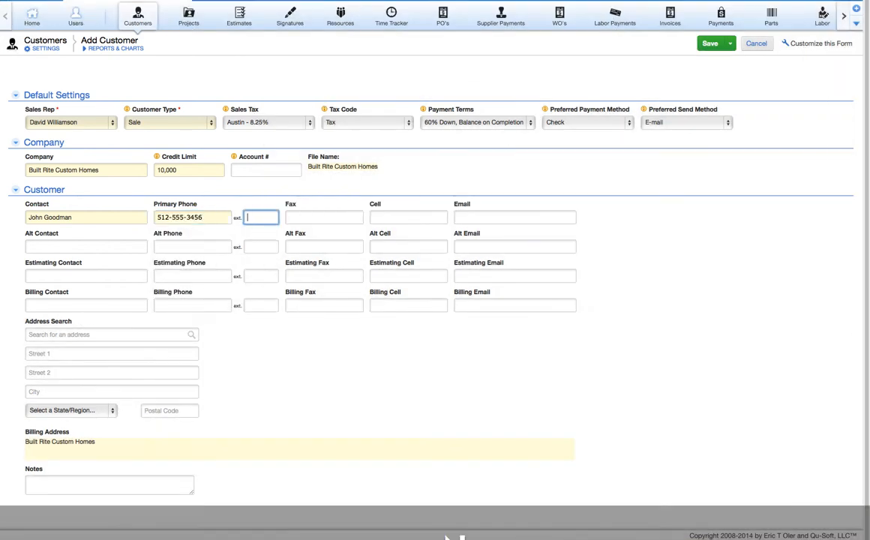
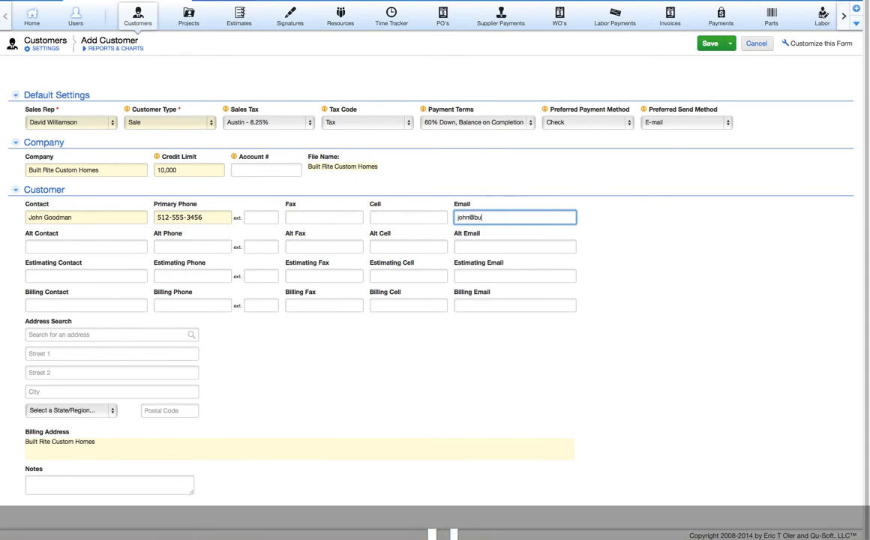
key(Tab)
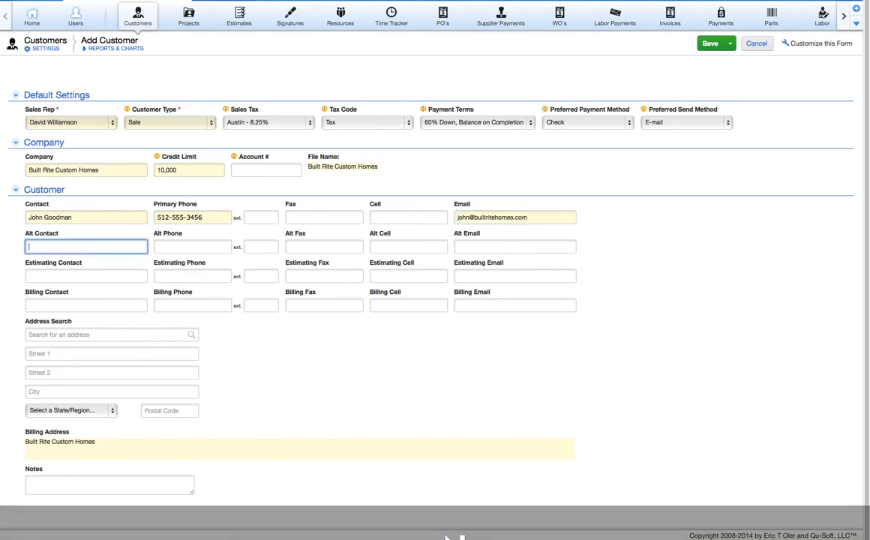
key(Tab)
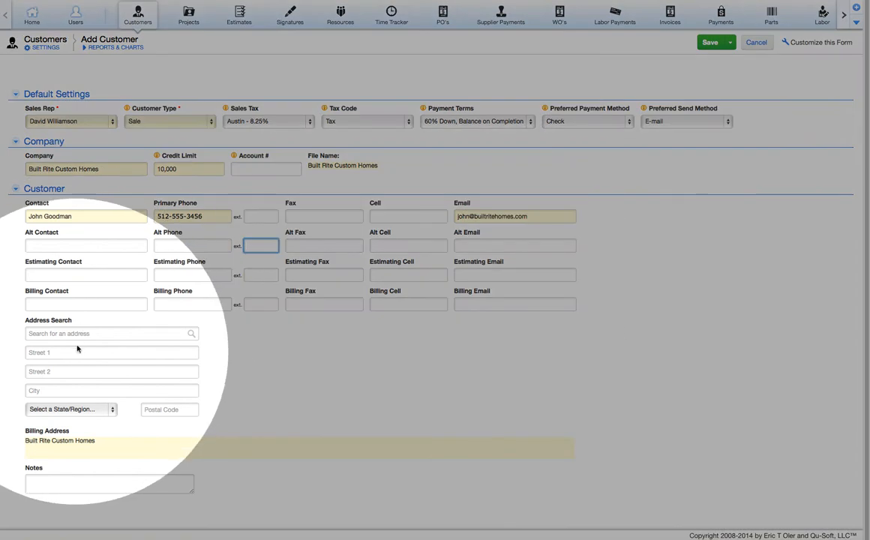
Fill the customer's street address from the Google suggestion and save Built Rite Custom Homes
click(81, 334)
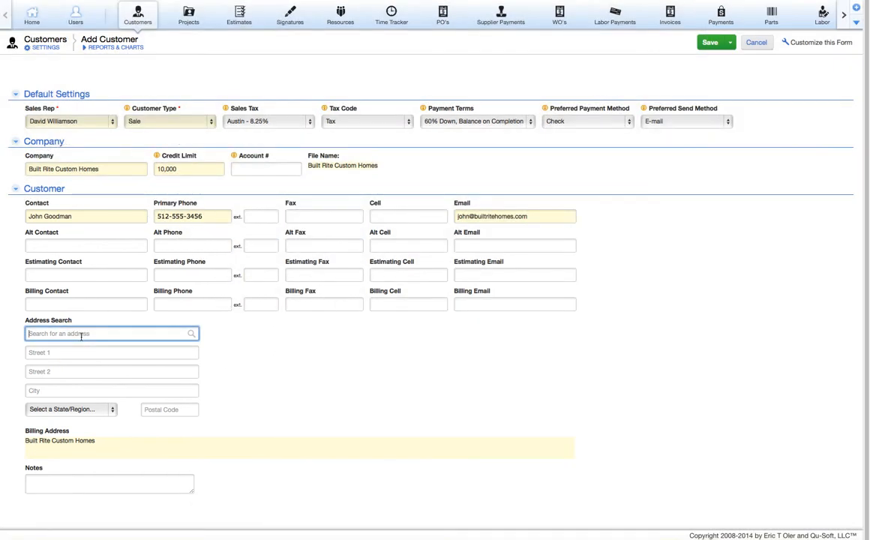
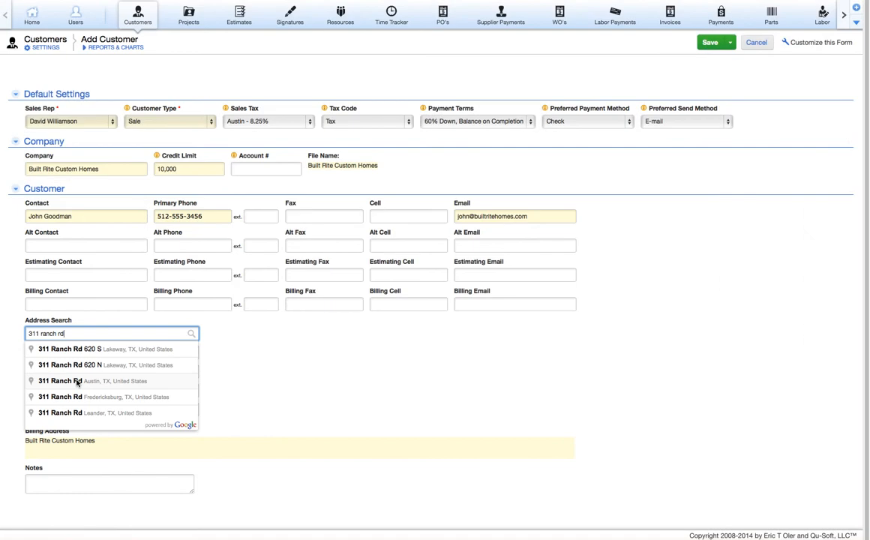
click(77, 382)
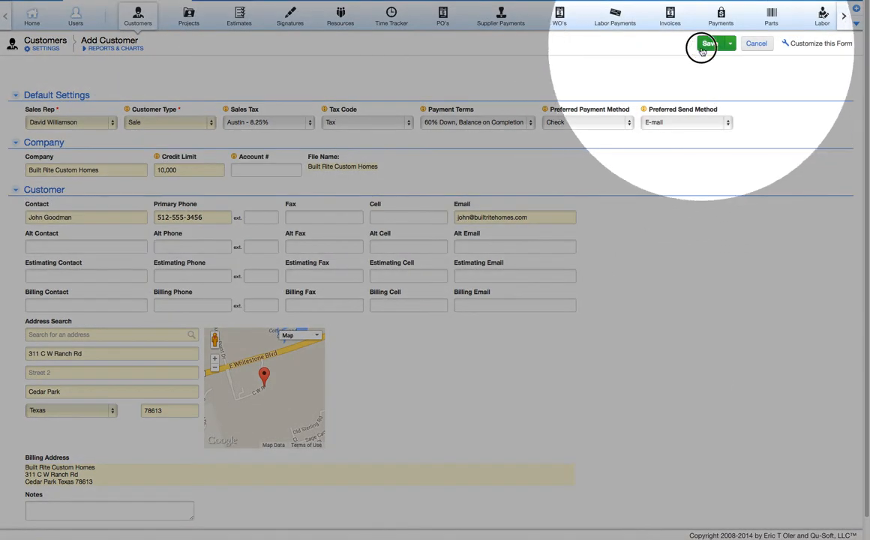
click(704, 44)
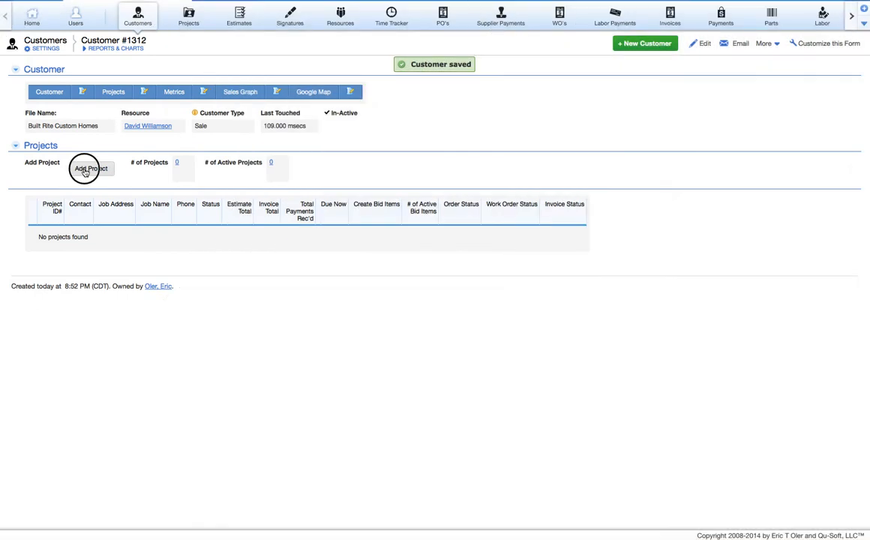
Add a project for Built Rite Custom Homes with job name Floors
click(84, 170)
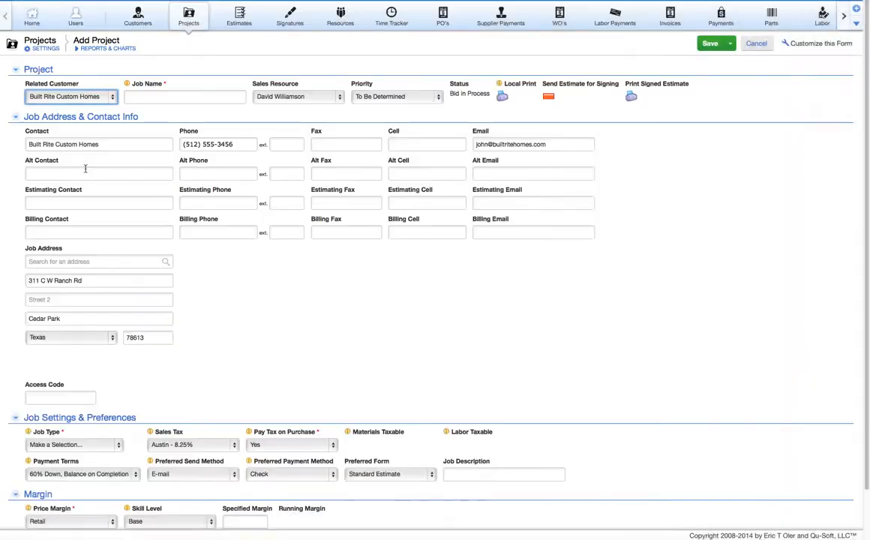
click(157, 98)
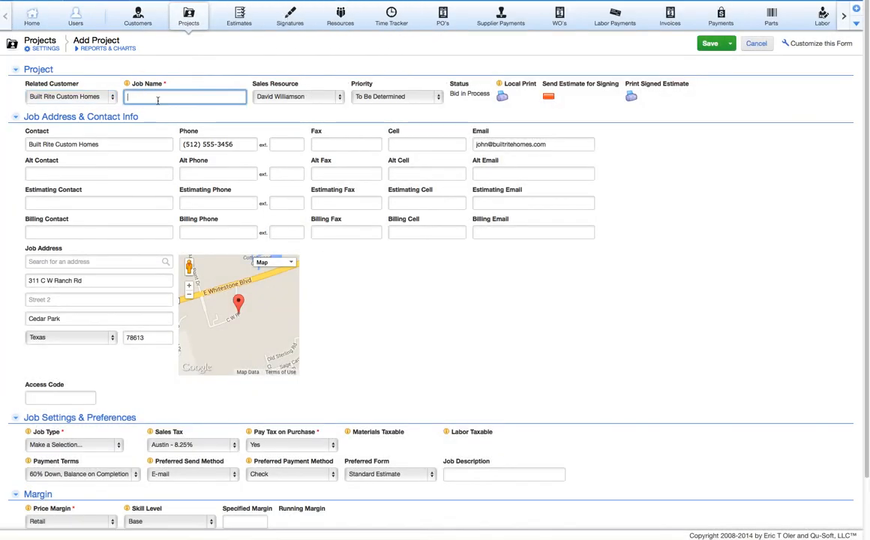
text(Floors)
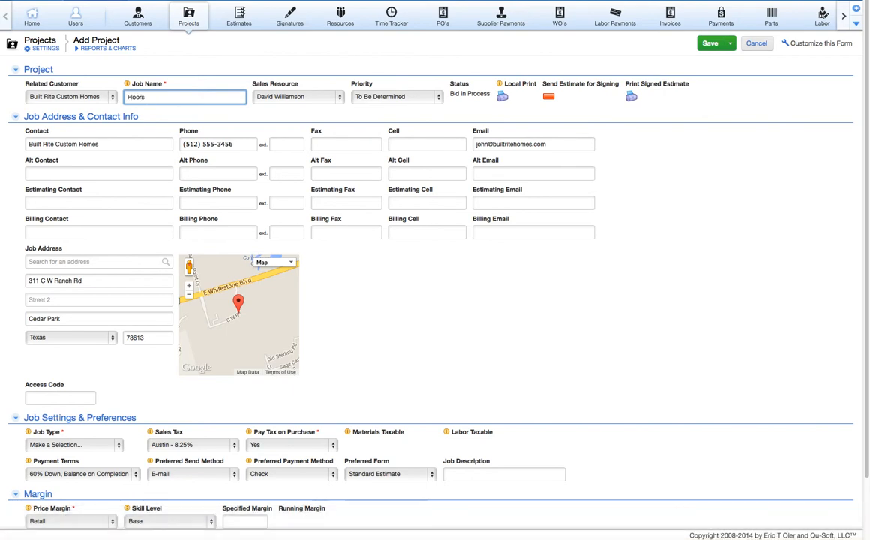
key(Tab)
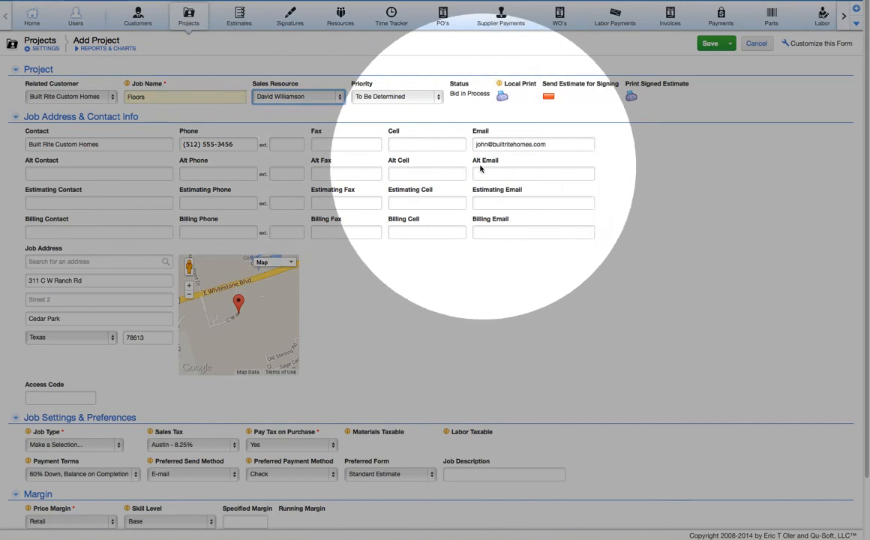
click(70, 396)
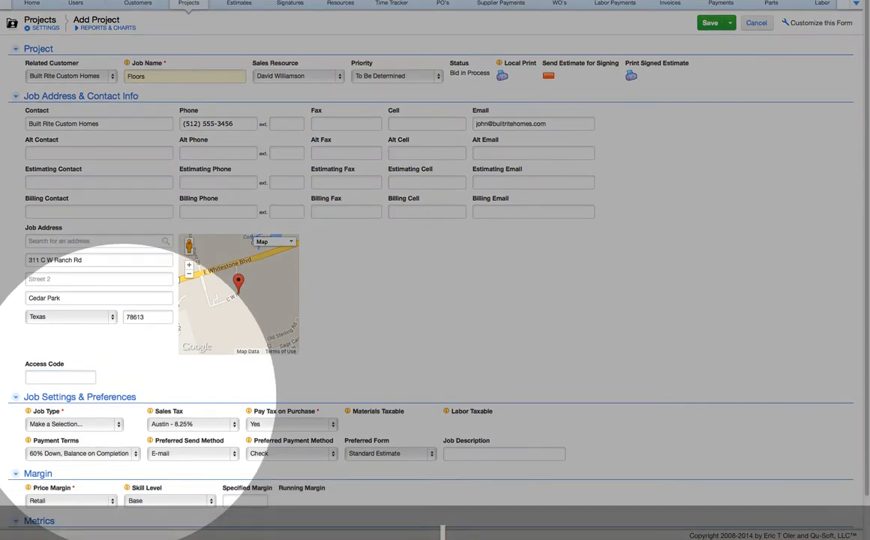
Set job type Residential New Construction, terms 50% Down, Balance on Completion, and Builder price margin
scroll(122, 397, down, 3)
scroll(442, 532, up, 1)
click(87, 386)
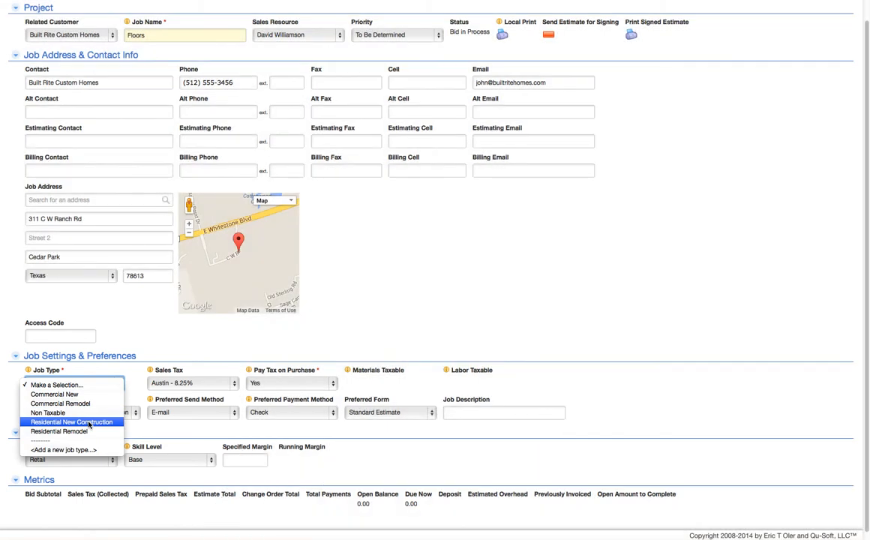
click(71, 422)
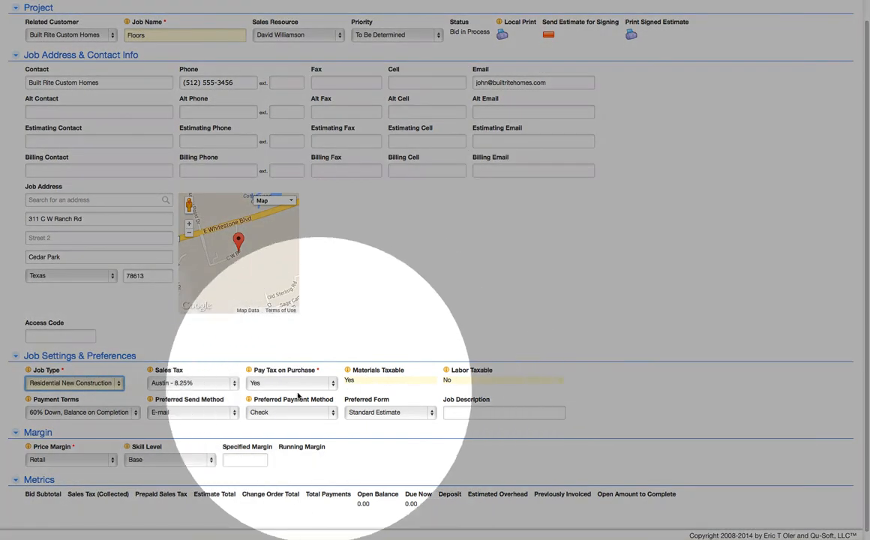
click(134, 413)
click(125, 406)
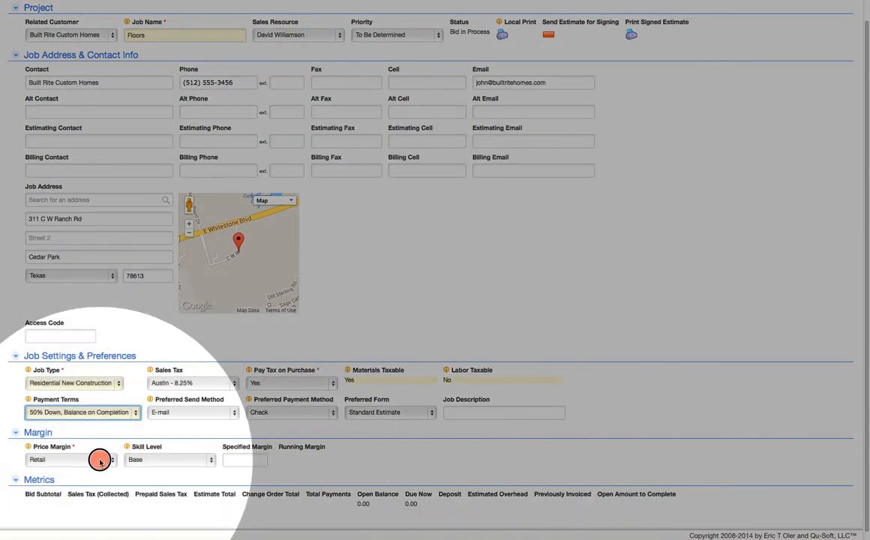
click(100, 461)
click(84, 479)
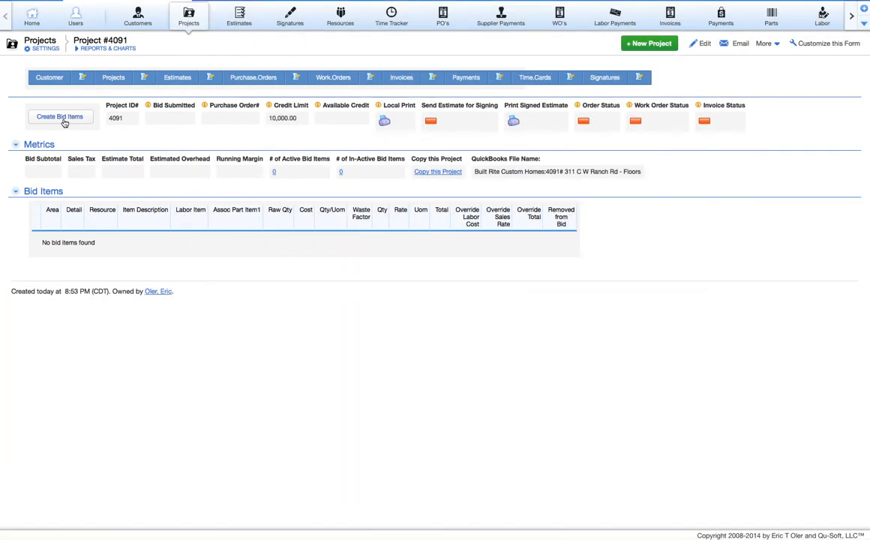
In Create Bid Items, try Carpet, Upgraded as the first row's category, keeping Part Description lookup
click(60, 117)
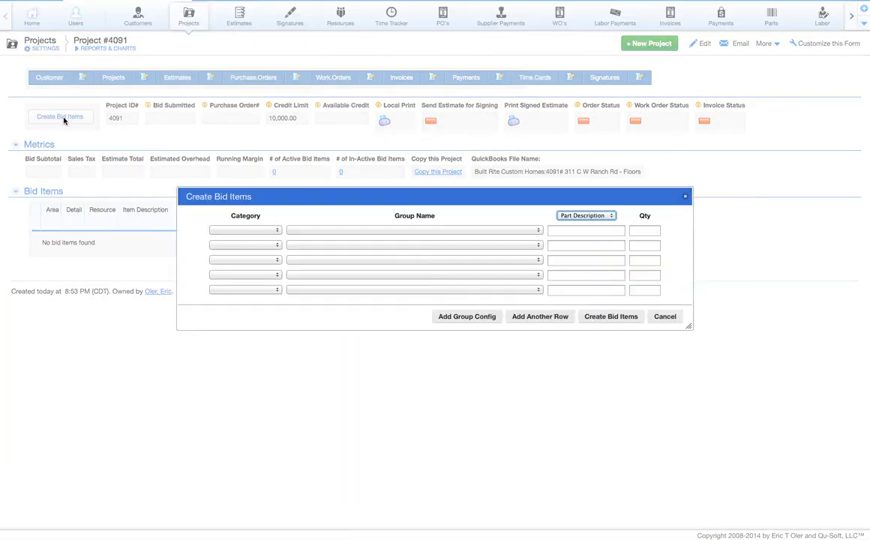
click(273, 230)
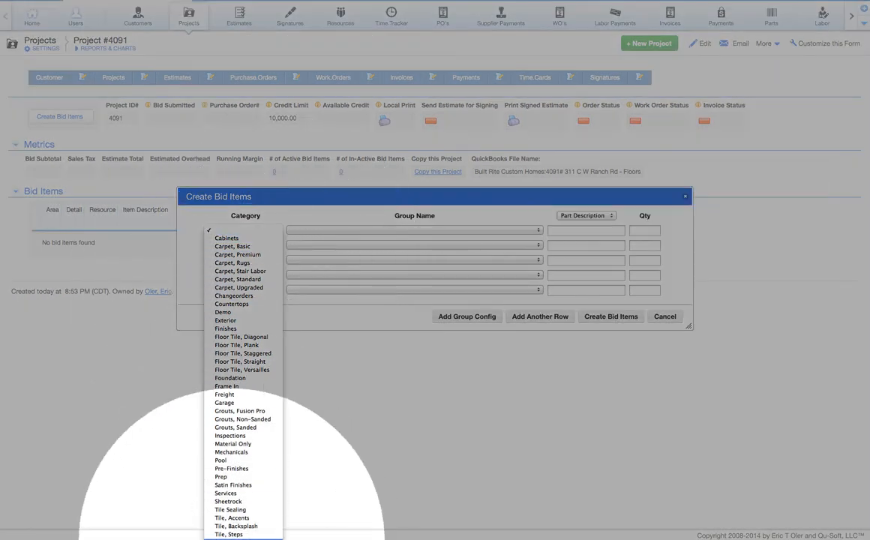
click(251, 290)
click(300, 229)
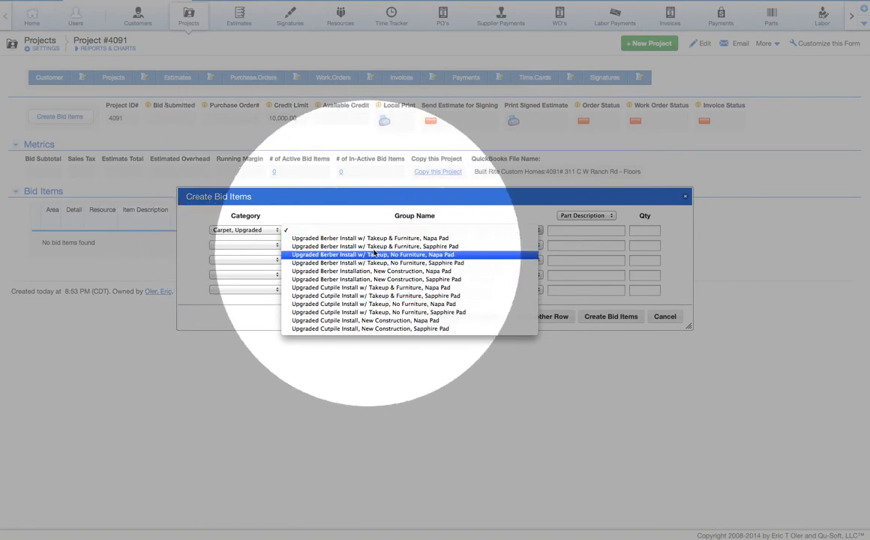
click(559, 230)
click(559, 230)
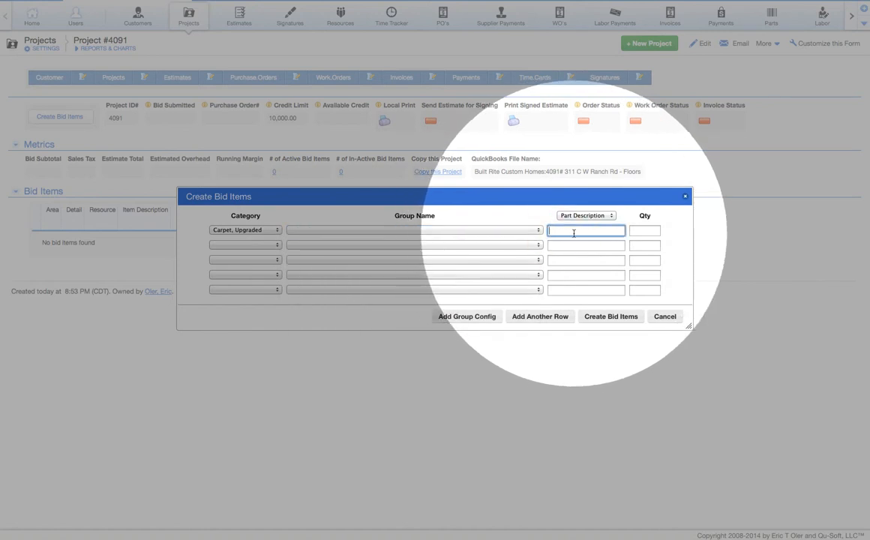
click(585, 216)
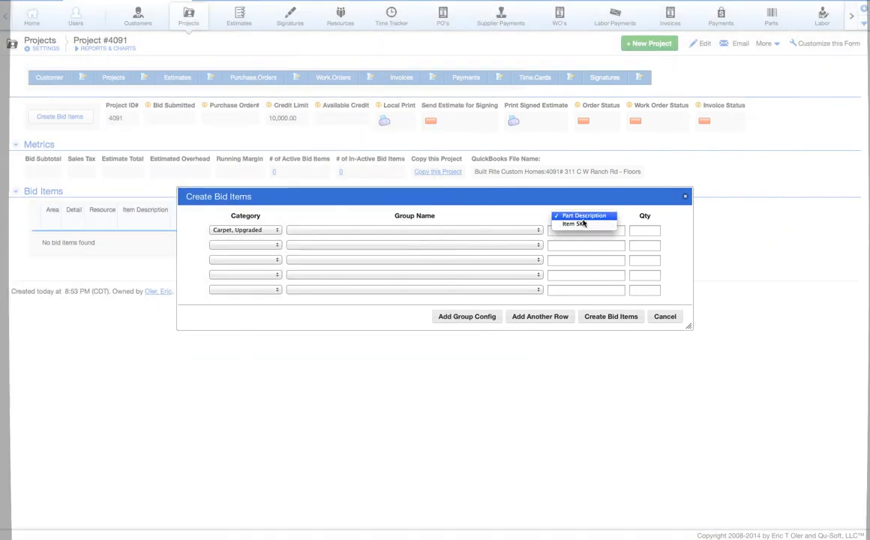
click(584, 218)
Search 'english pub' as a part, then clear it and the first row's category back to blank
click(573, 231)
text(en)
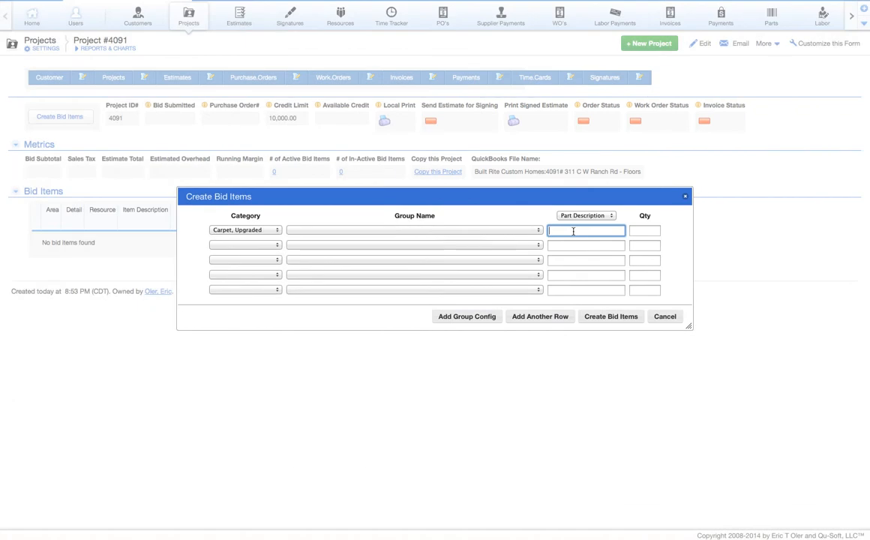
text(gl)
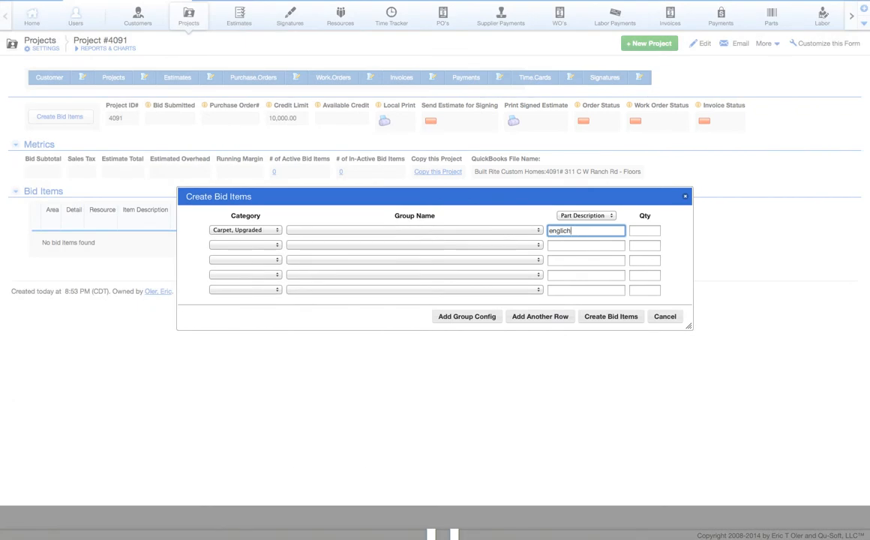
text(ish )
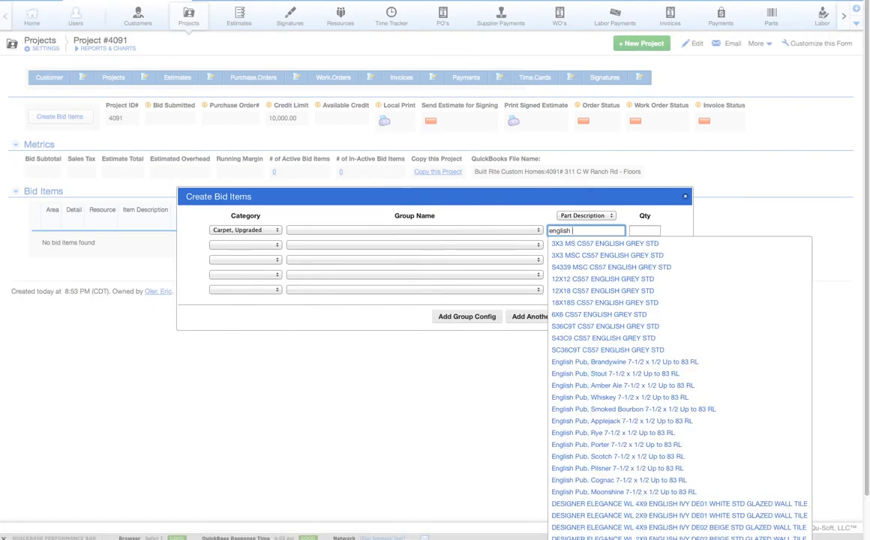
text(pub)
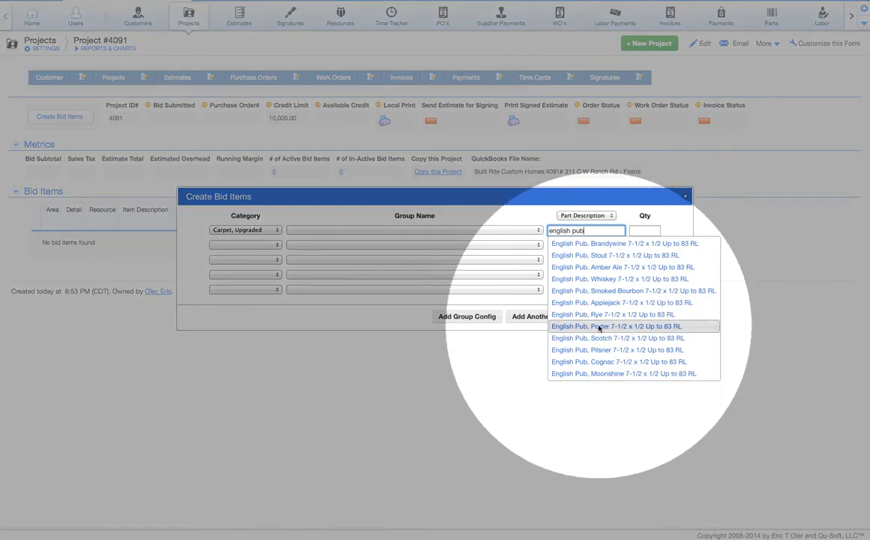
drag(610, 233, 550, 231)
key(BackSpace)
click(266, 231)
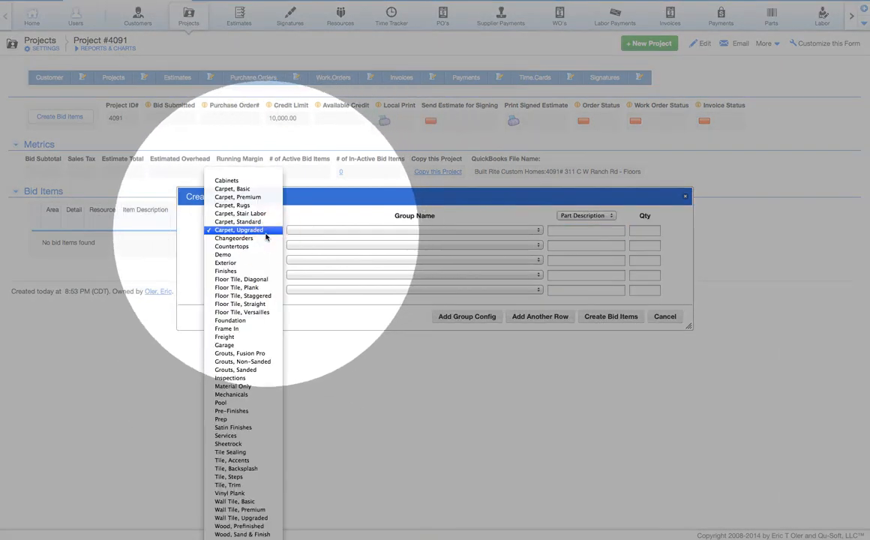
click(258, 173)
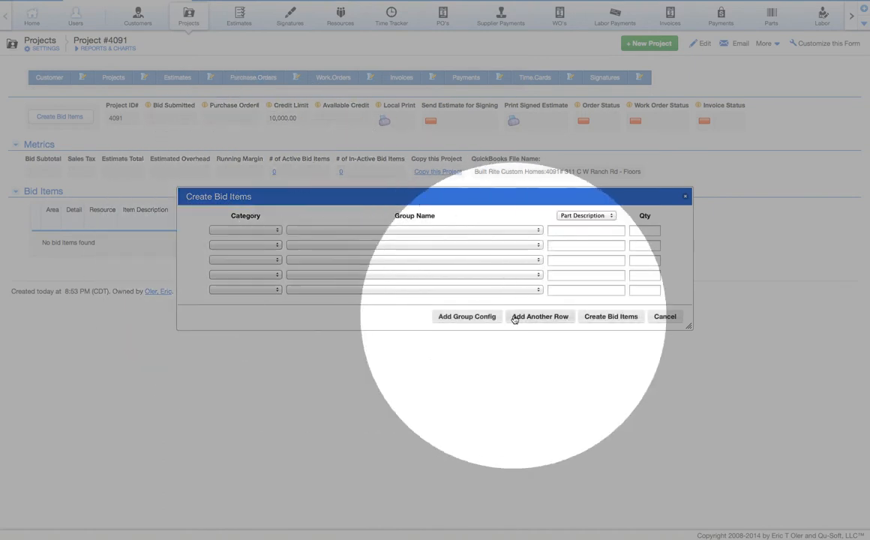
Fill the bid rows from the Wood Floor, Prefinished, Primed Shoe group configuration
click(488, 315)
click(412, 254)
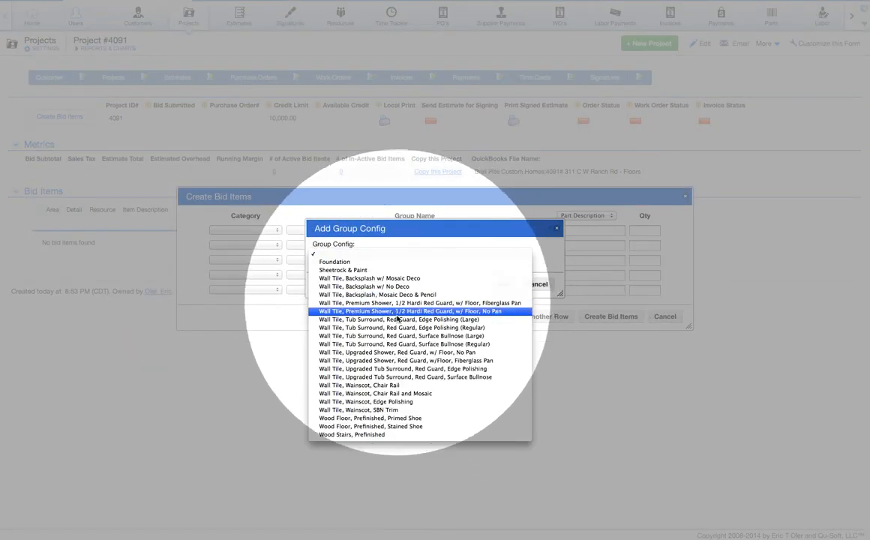
click(378, 420)
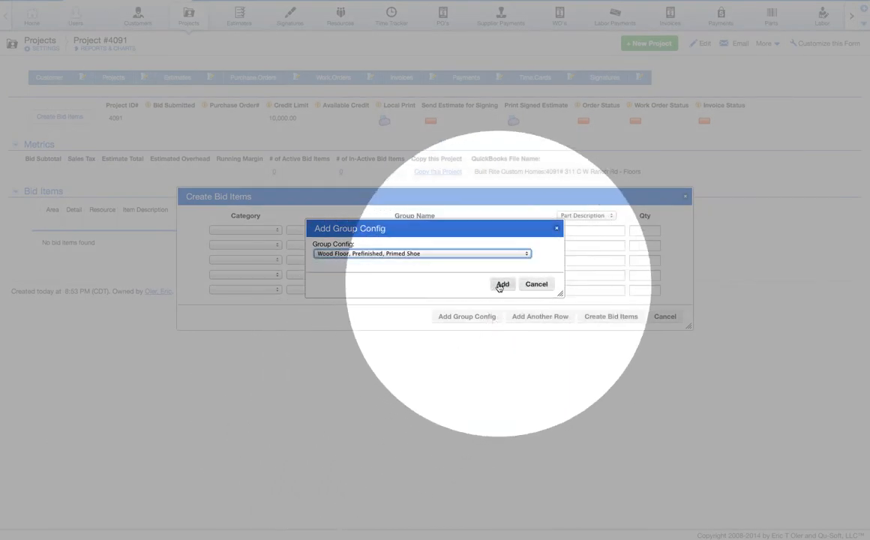
click(501, 284)
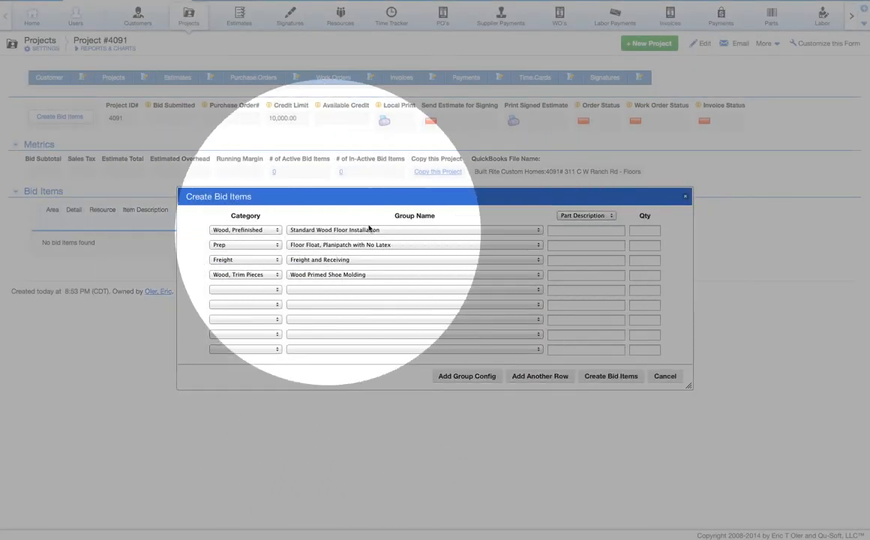
Set the first row's part to English Pub, Brandywine with quantity 1609
click(569, 230)
text(en)
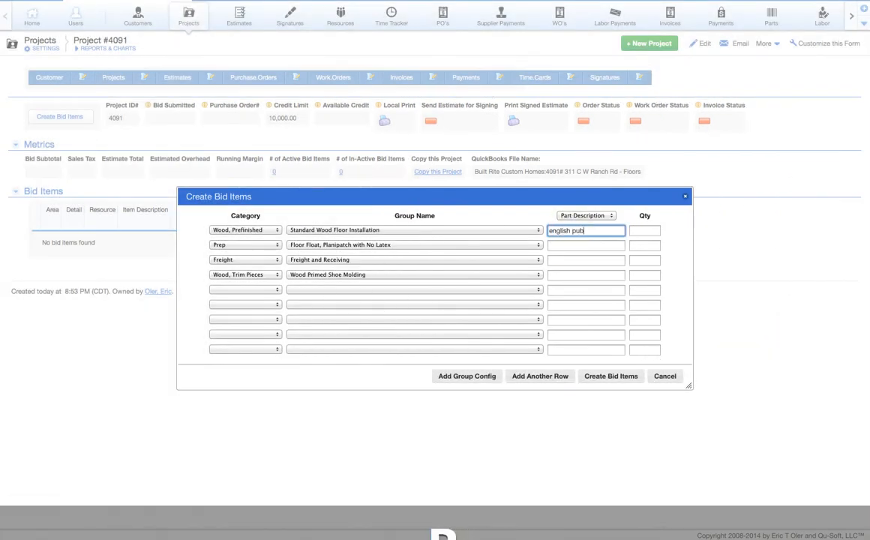
text(glish pub)
click(558, 244)
click(633, 232)
text(16)
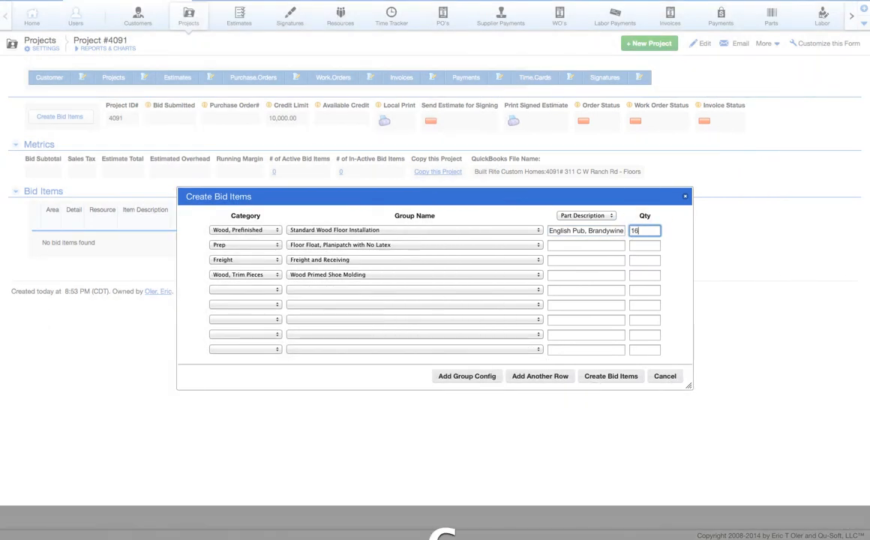
text(09)
click(601, 248)
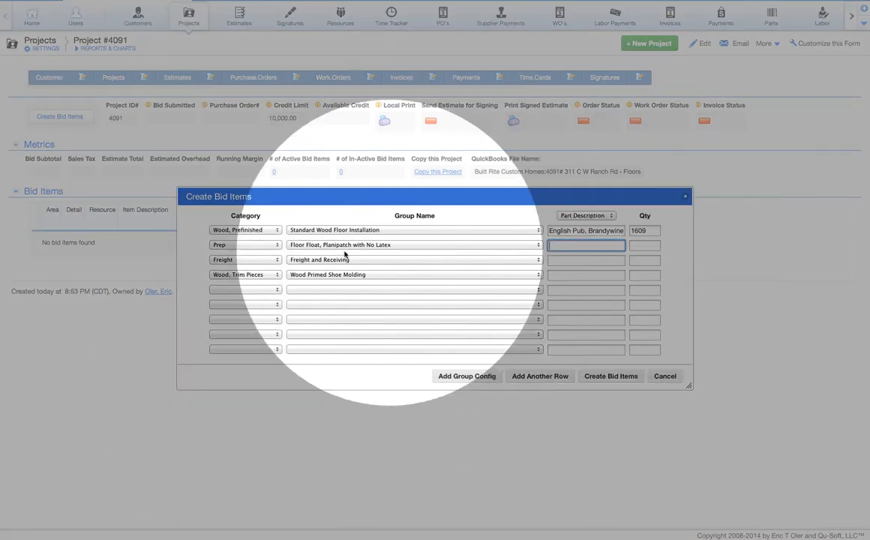
Give the remaining rows quantities 16, 1 and 480 and create the four bid items
click(635, 246)
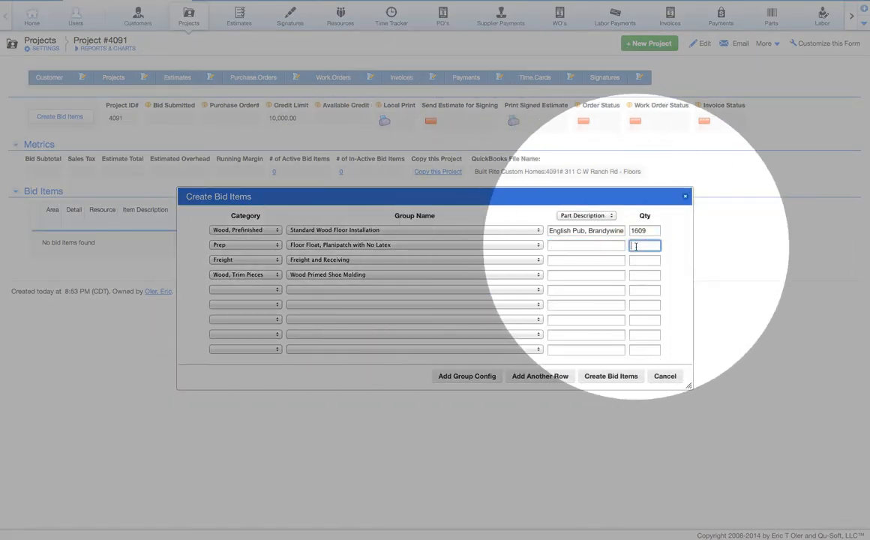
text(16)
click(635, 260)
text(1)
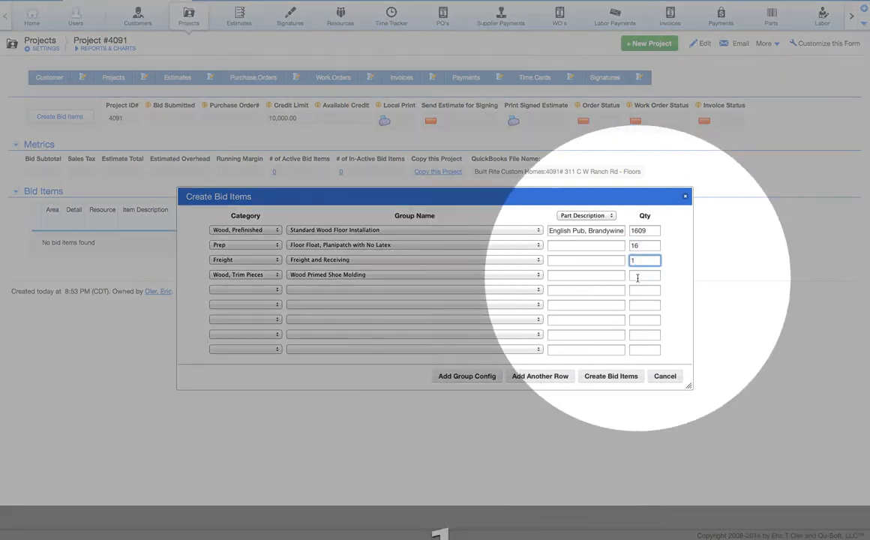
click(638, 276)
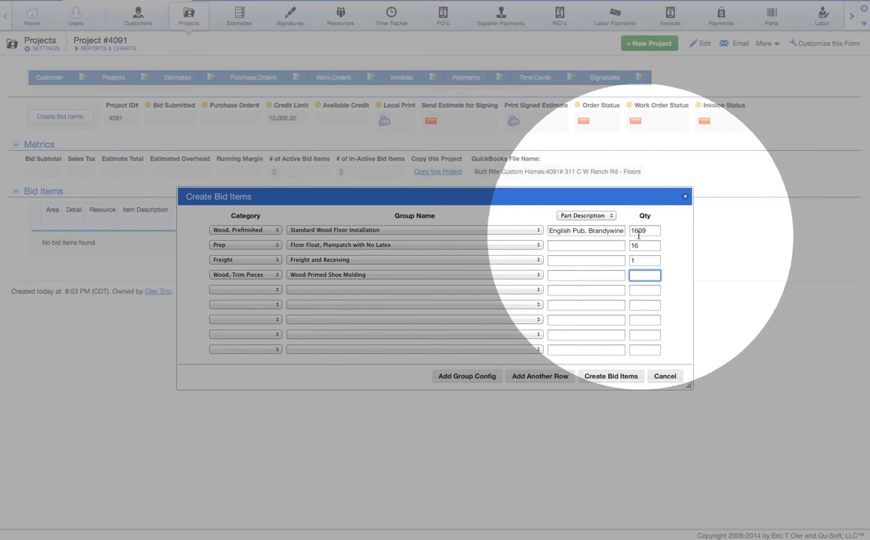
text(480)
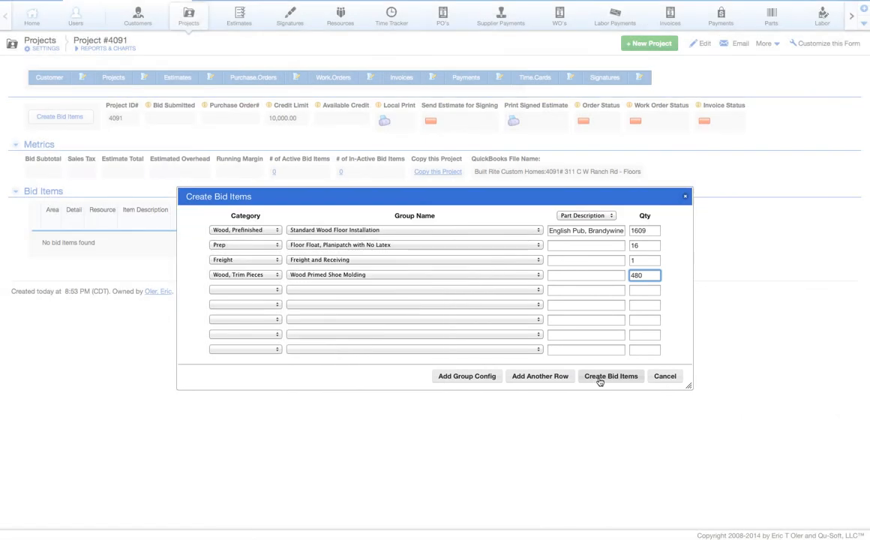
click(599, 382)
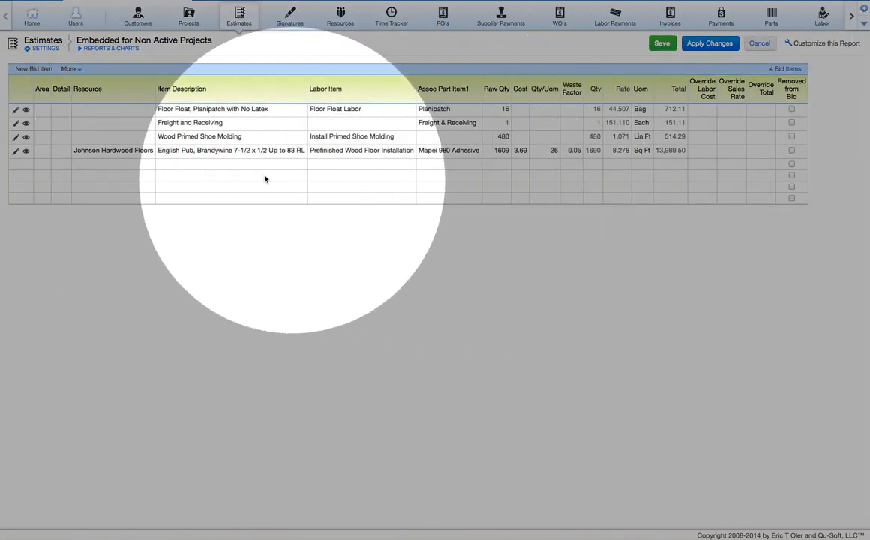
click(44, 118)
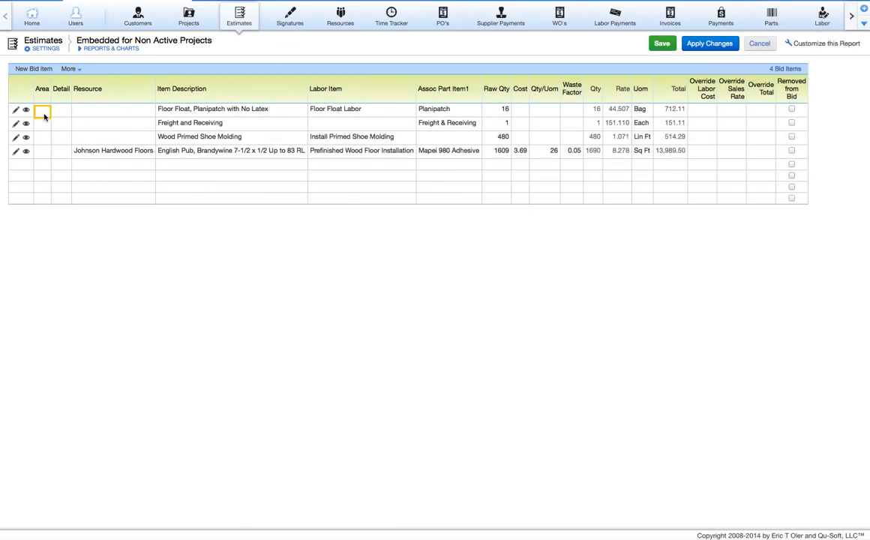
text(W)
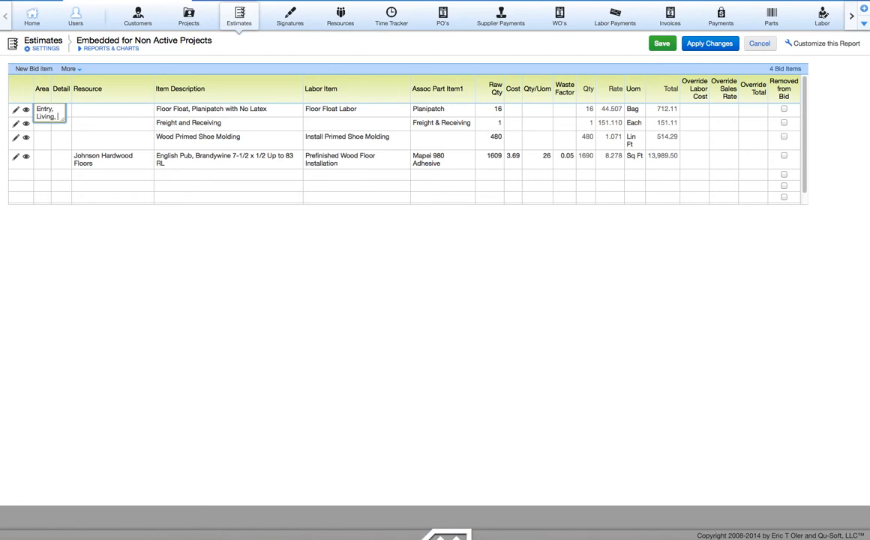
text(amil)
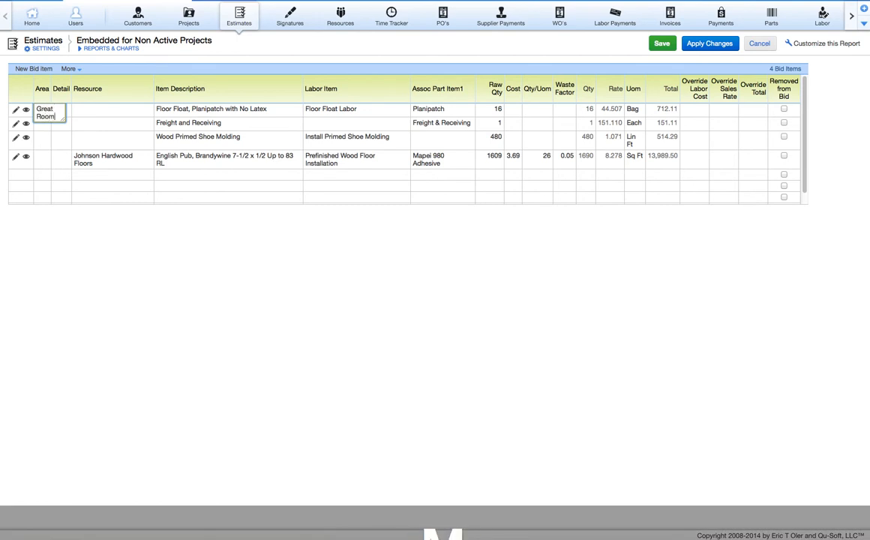
key(Tab)
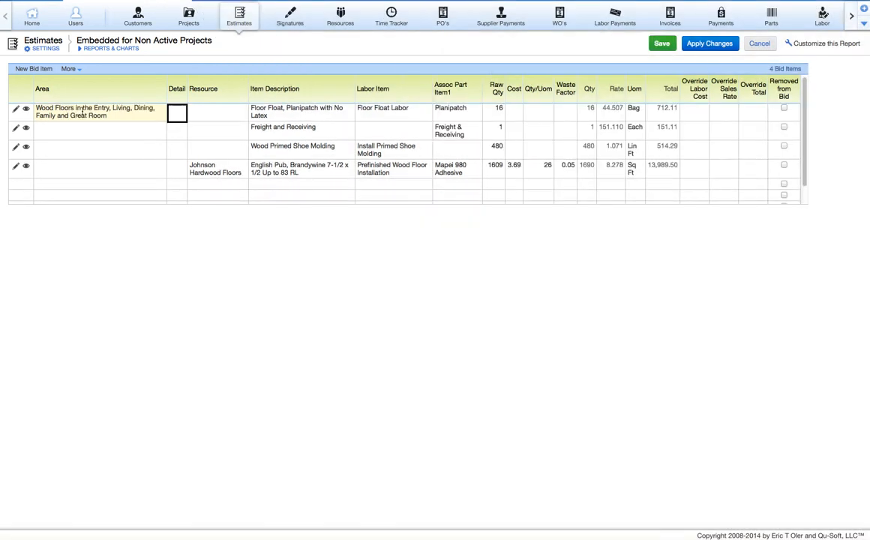
drag(82, 114, 74, 161)
right_click(73, 164)
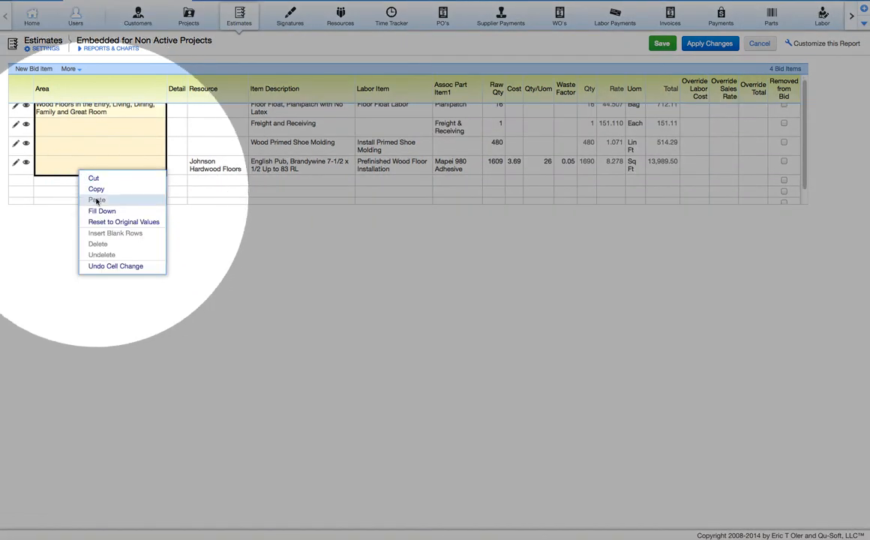
click(97, 212)
click(177, 112)
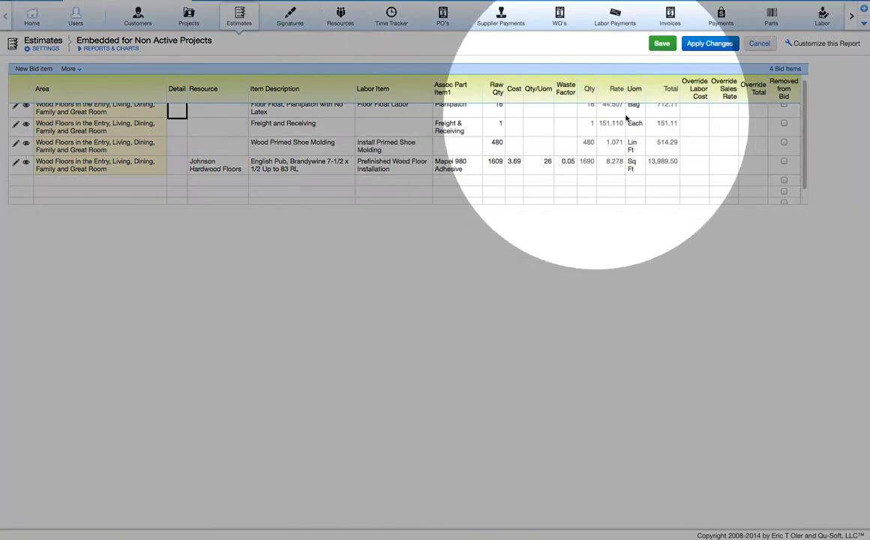
drag(803, 116, 800, 107)
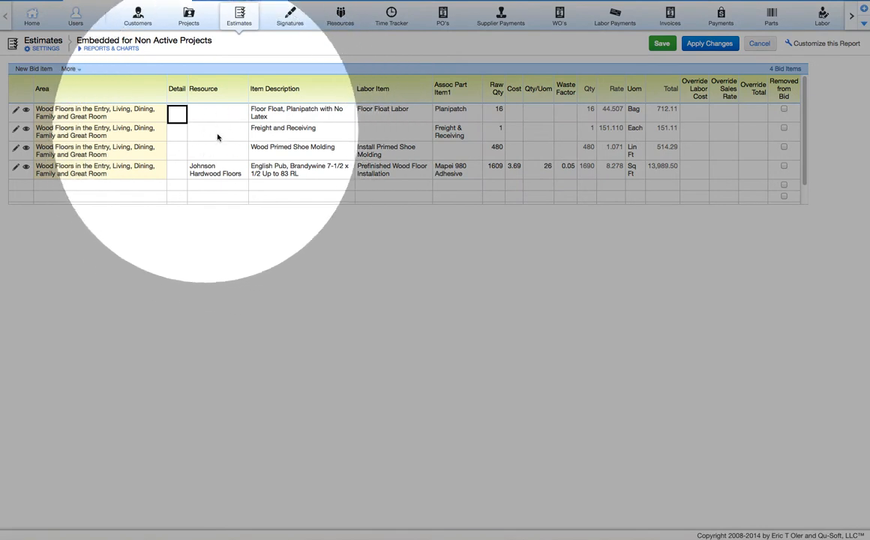
Set the English Pub line's waste factor to .08 and save, bringing the project to 15,771.13
click(210, 171)
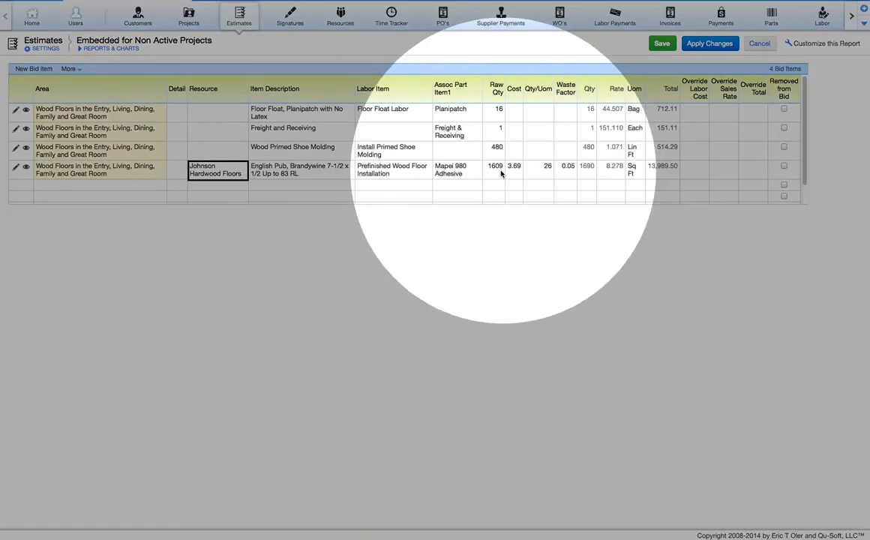
click(501, 173)
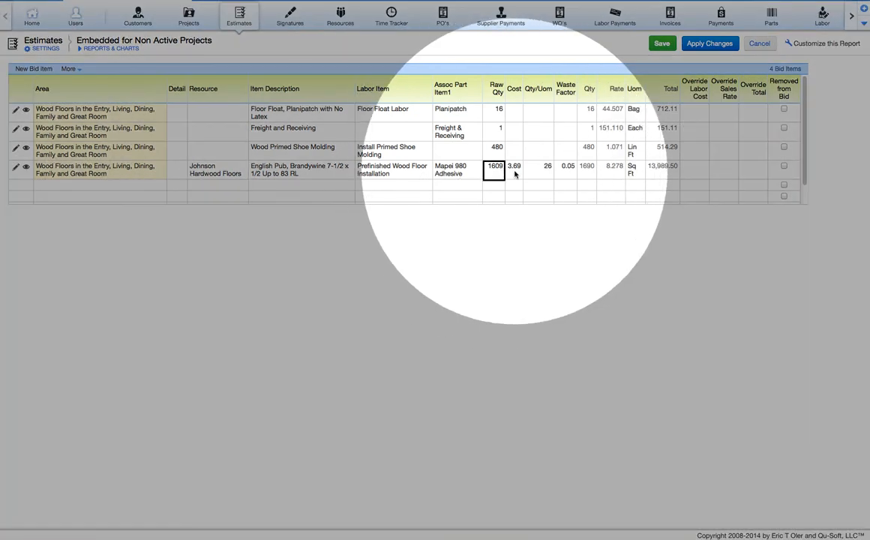
click(514, 172)
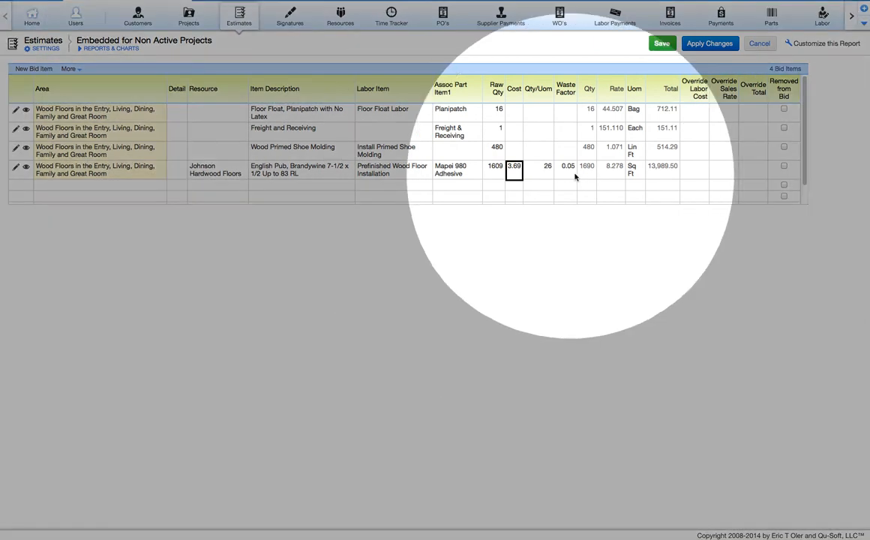
click(568, 170)
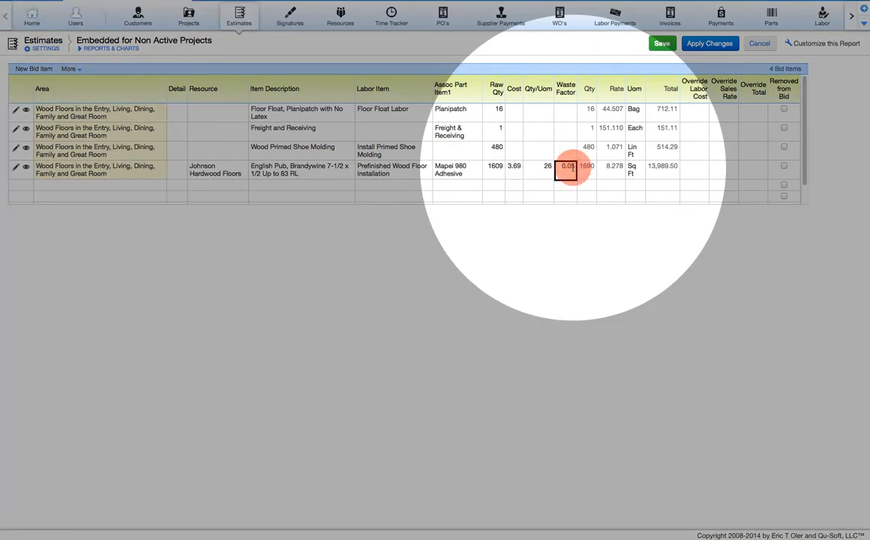
click(568, 168)
click(565, 60)
click(669, 174)
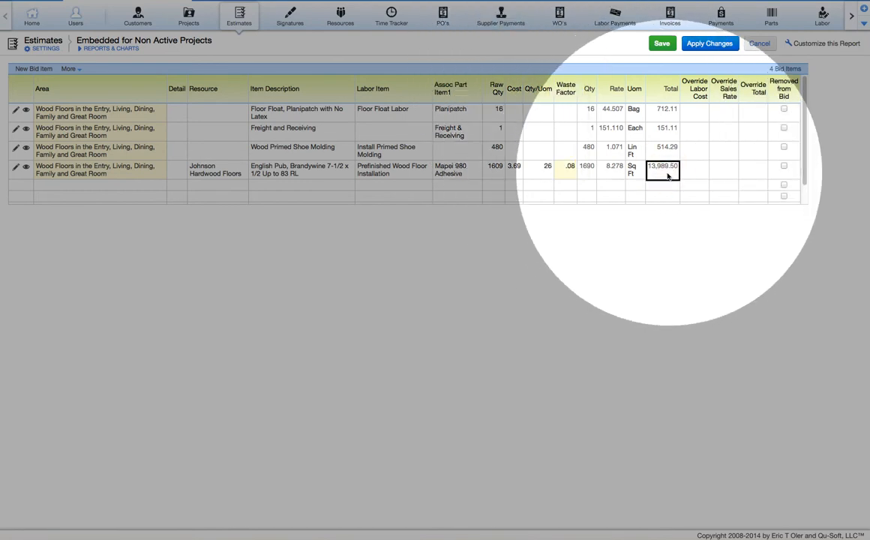
click(693, 171)
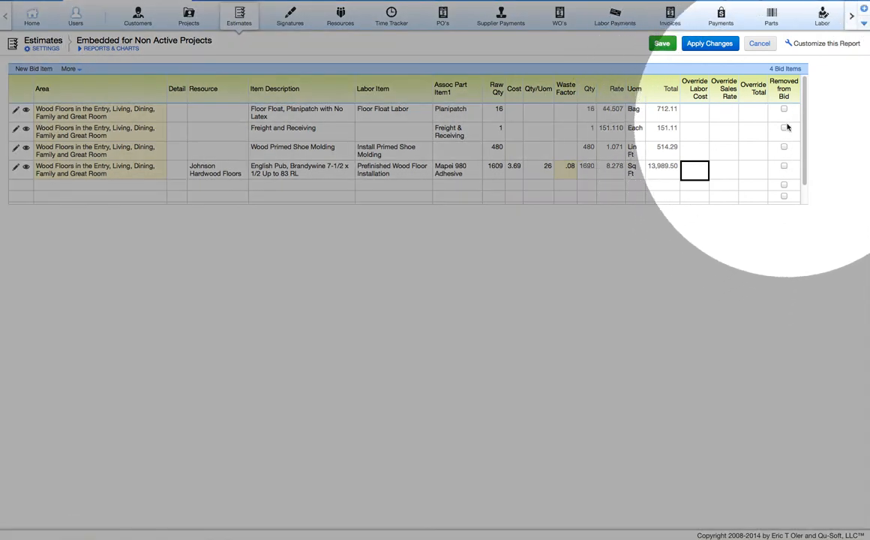
click(662, 45)
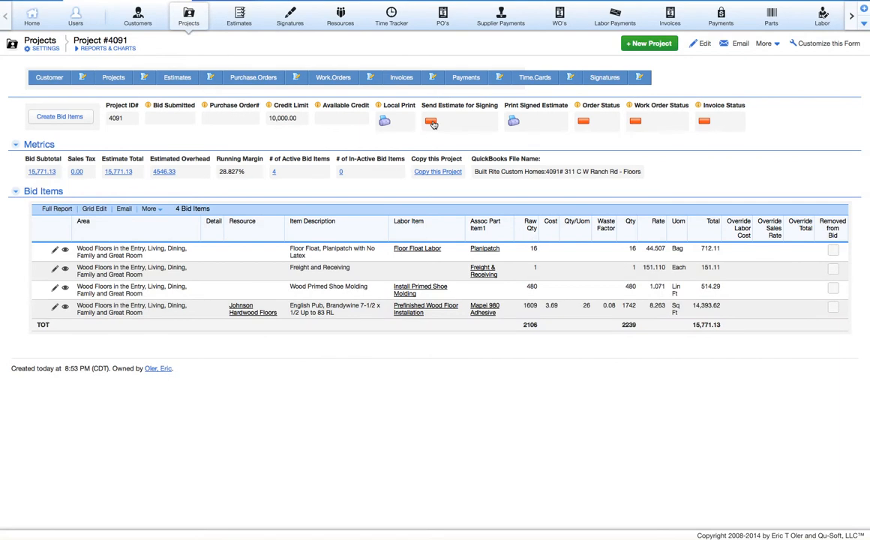
Send the Project #4091 estimate for signing, marking Bid Submitted 09-08-2014
click(431, 124)
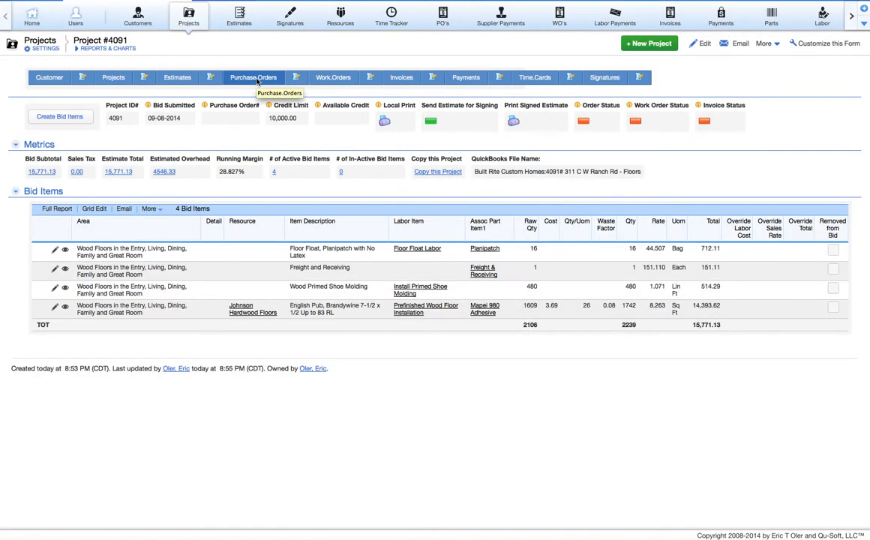
Create purchase orders for all parts: three orders with five lines, totalling 8063.24
click(256, 81)
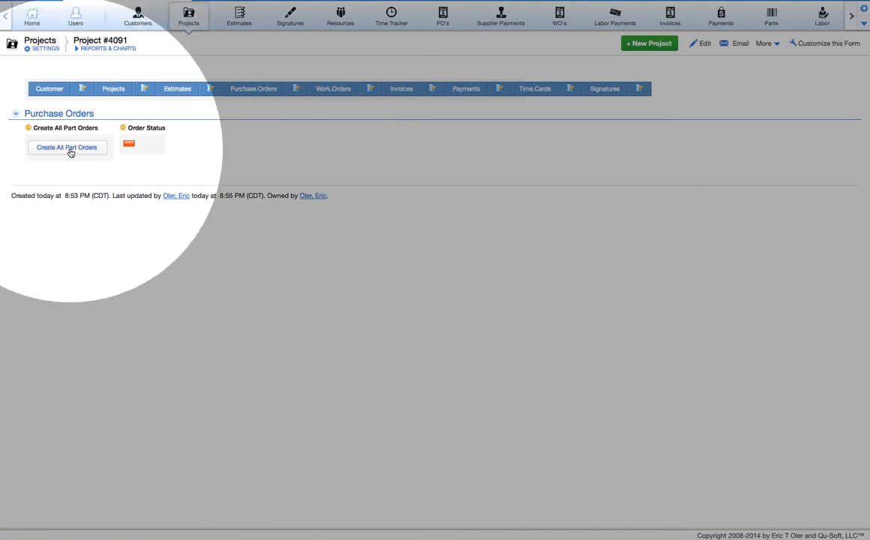
click(70, 149)
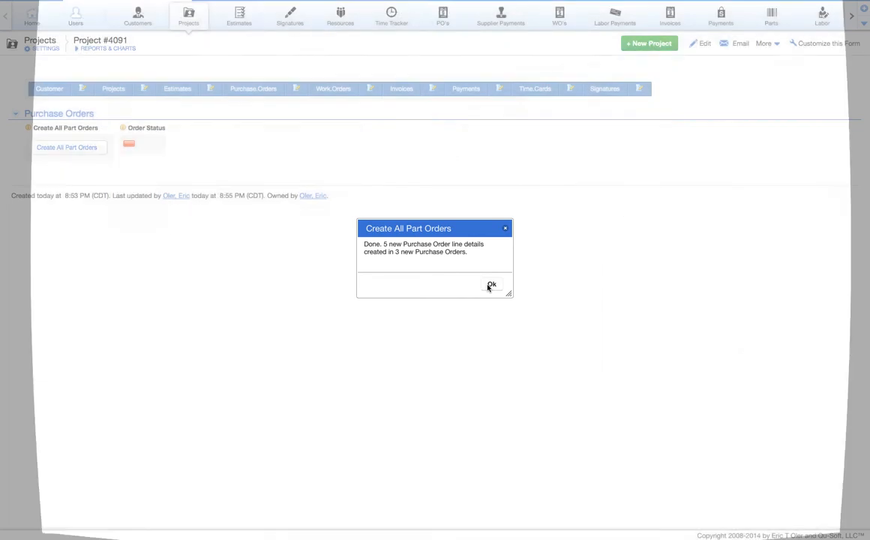
click(491, 285)
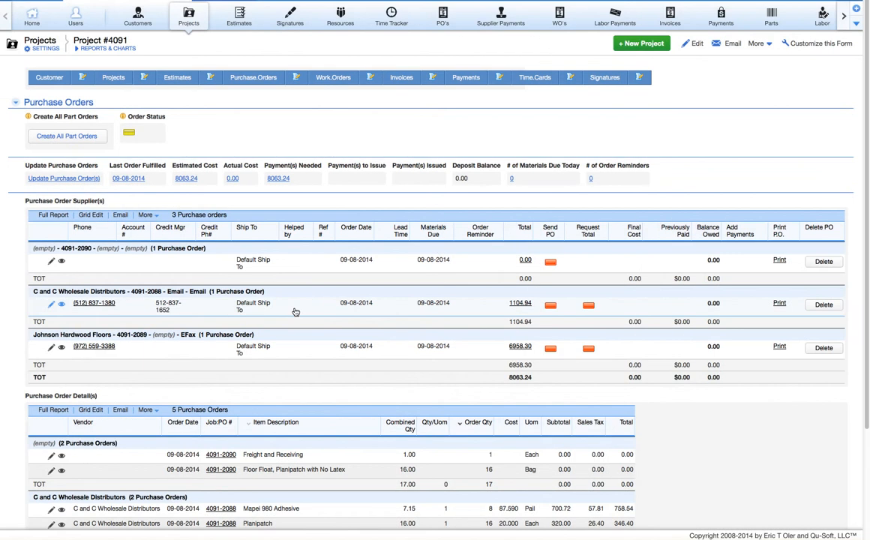
scroll(862, 314, down, 4)
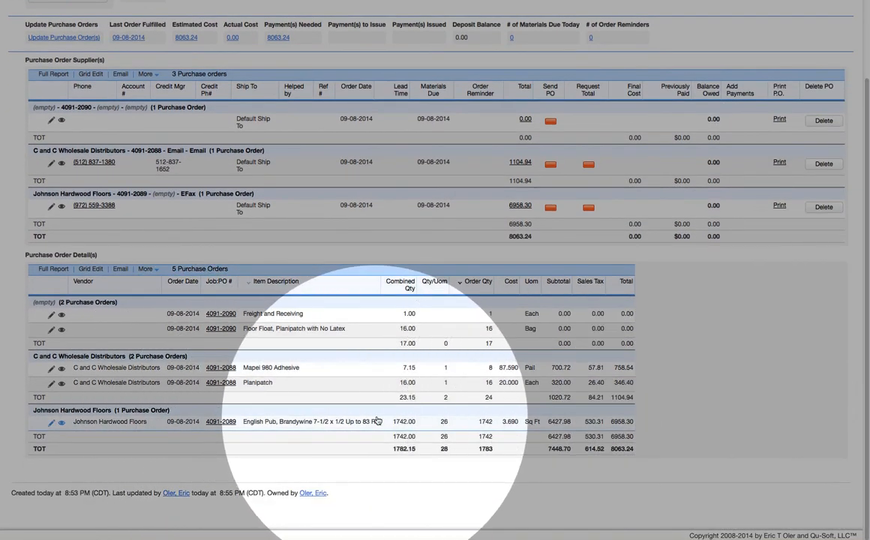
scroll(863, 173, up, 2)
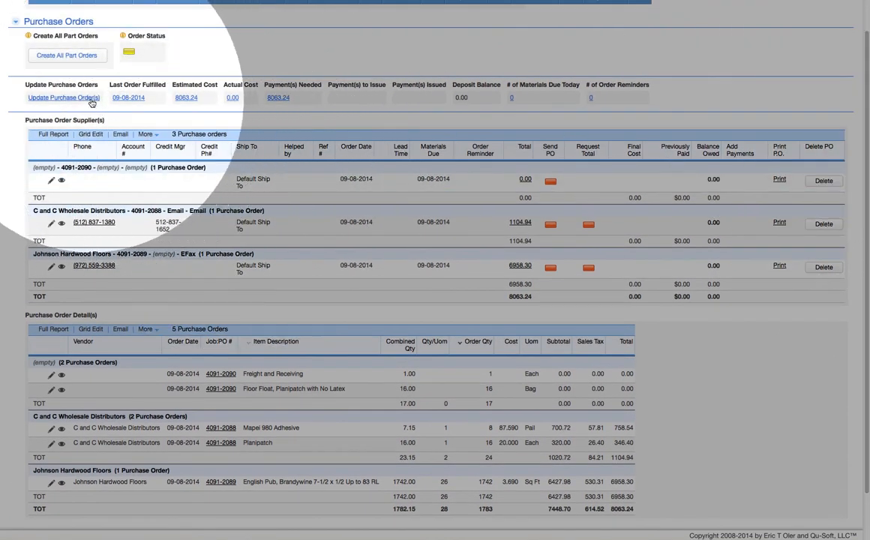
click(64, 97)
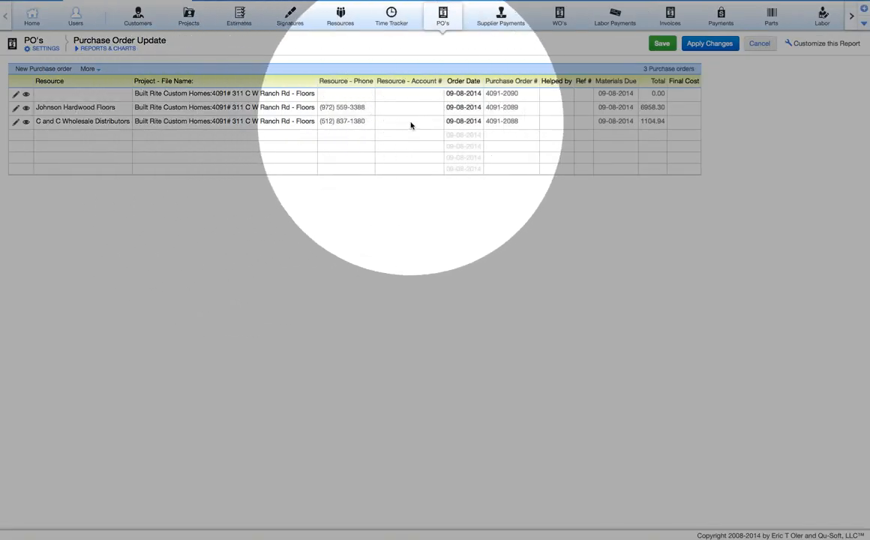
click(543, 120)
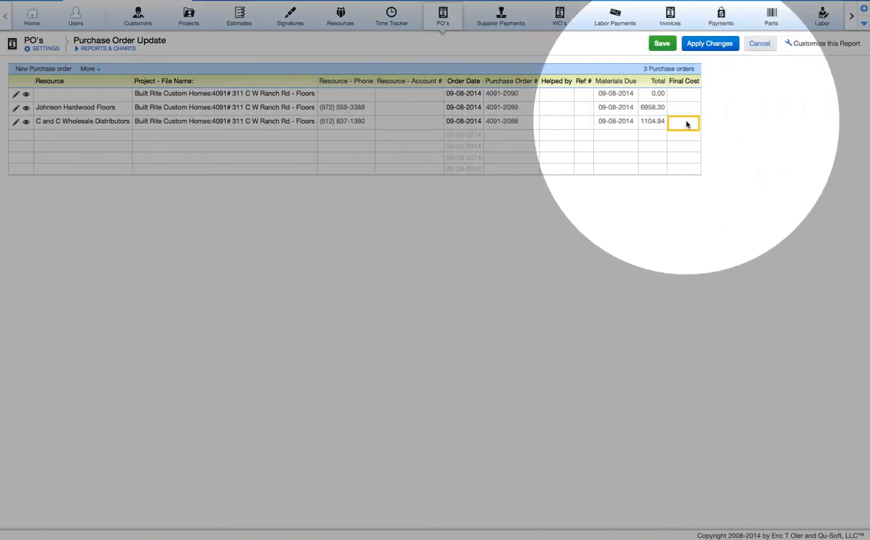
click(759, 45)
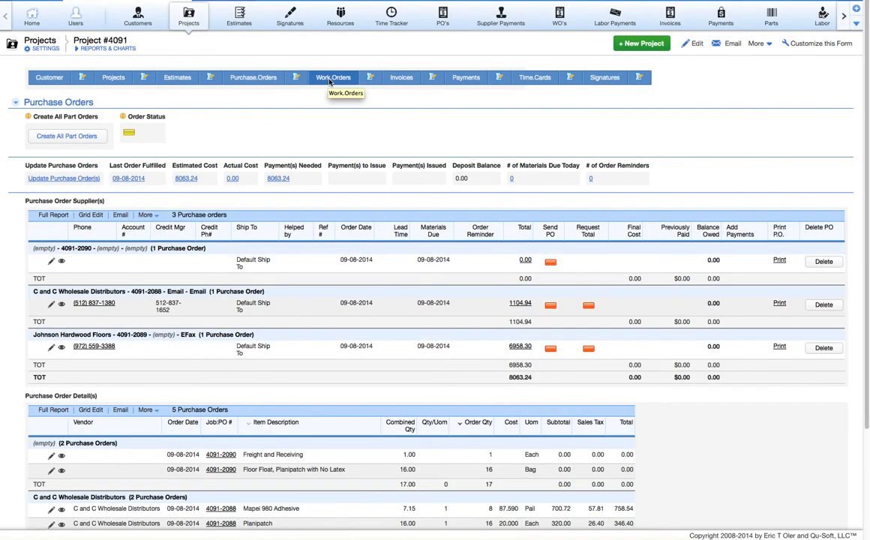
Generate the three work orders for Project #4091 and bring up the September 2014 scheduling calendar
click(333, 80)
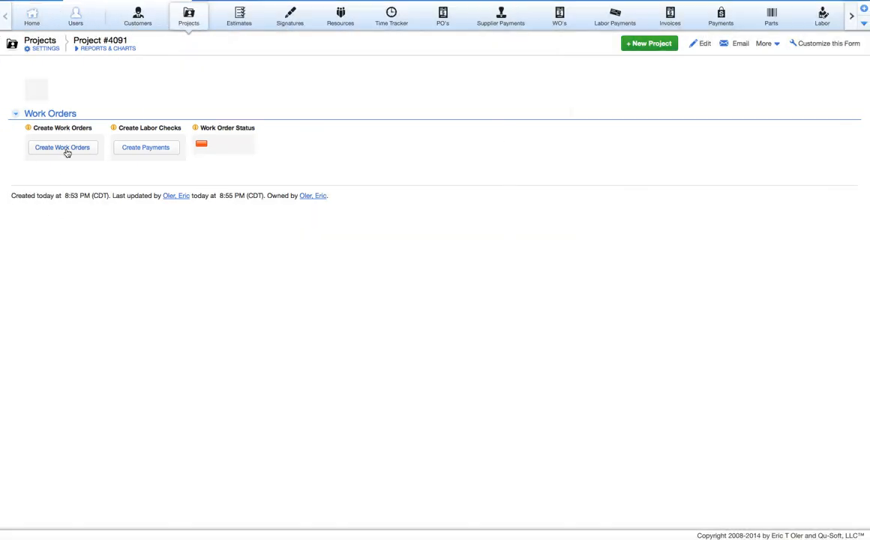
click(64, 149)
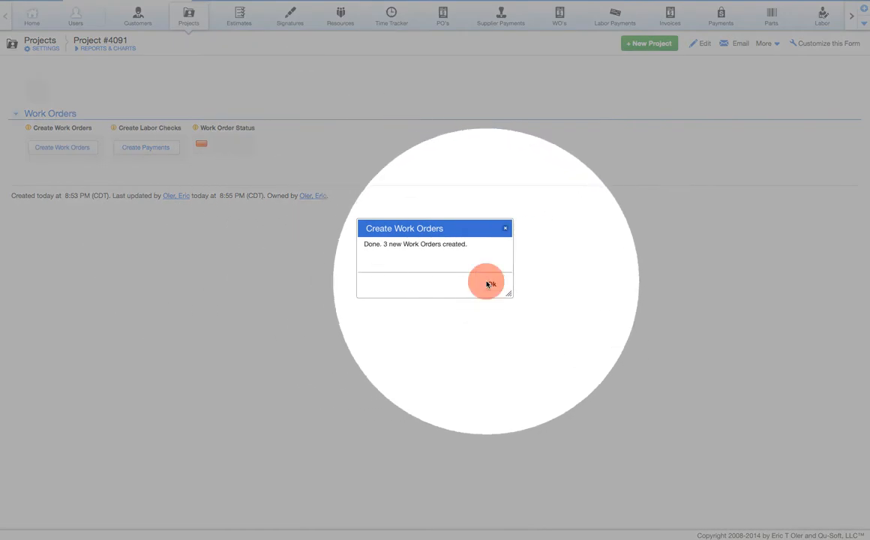
click(487, 283)
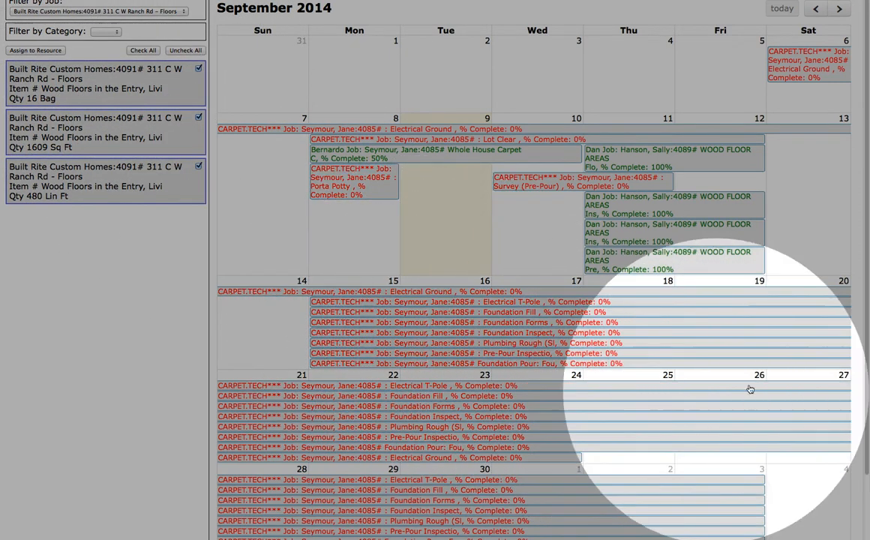
Filter the scheduling calendar to show only one installer's September bookings
click(713, 1)
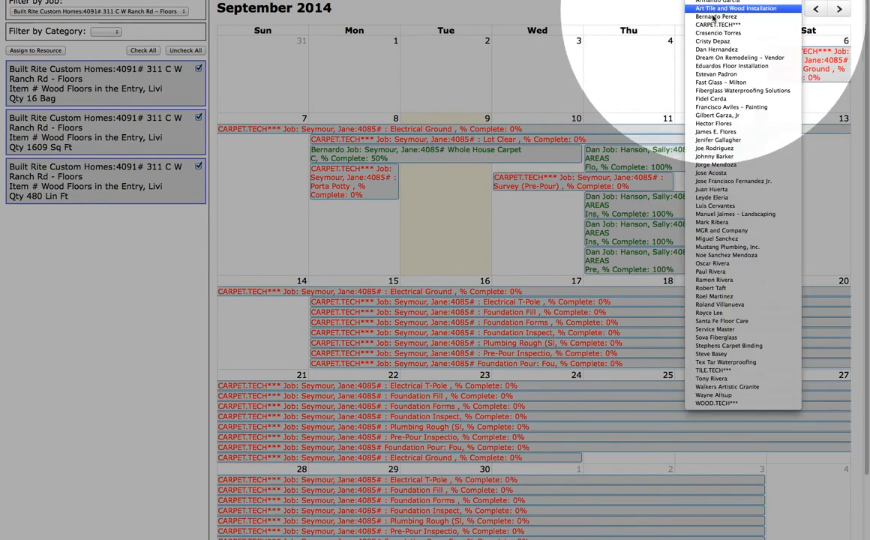
click(710, 49)
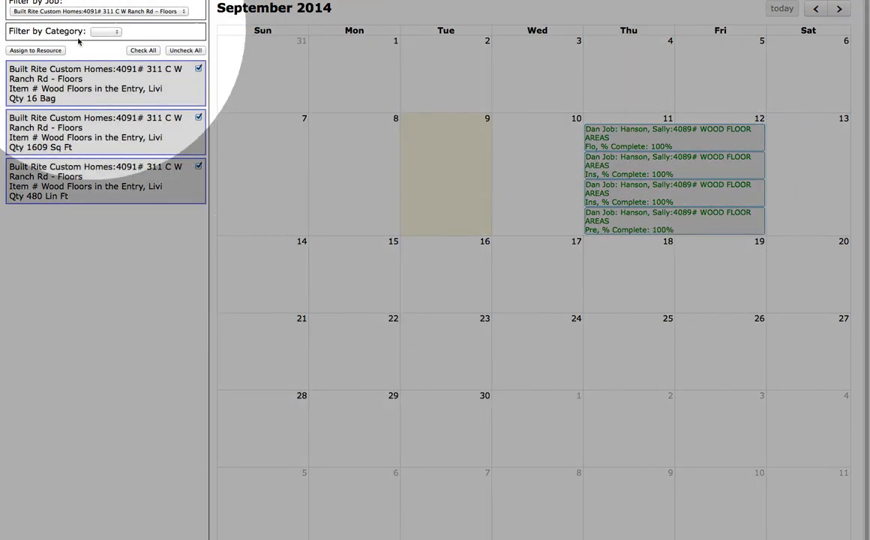
Assign the three checked items to the installer, scheduled September 15–17, 2014
click(47, 51)
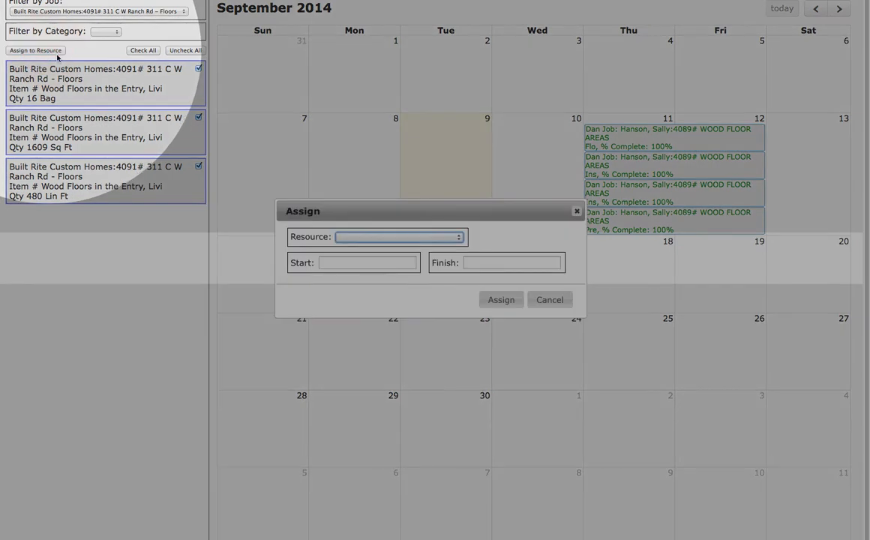
click(361, 238)
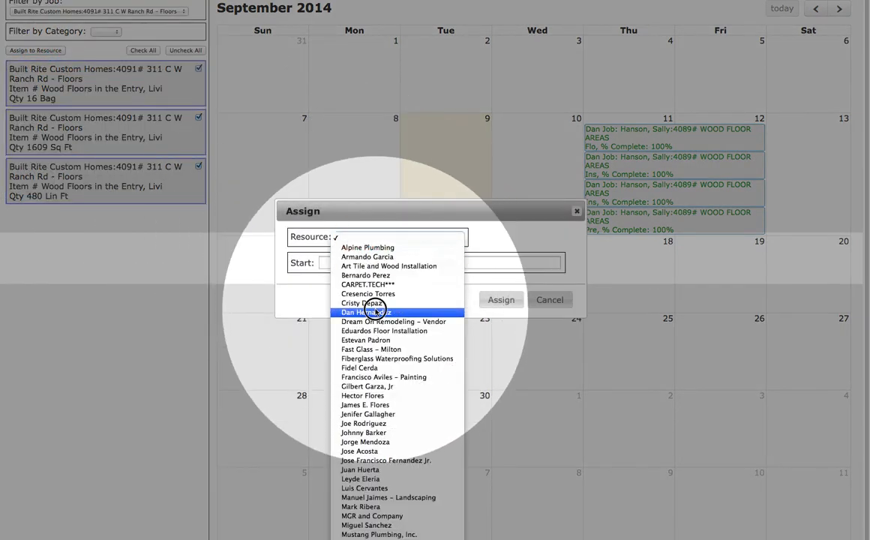
click(367, 312)
click(383, 264)
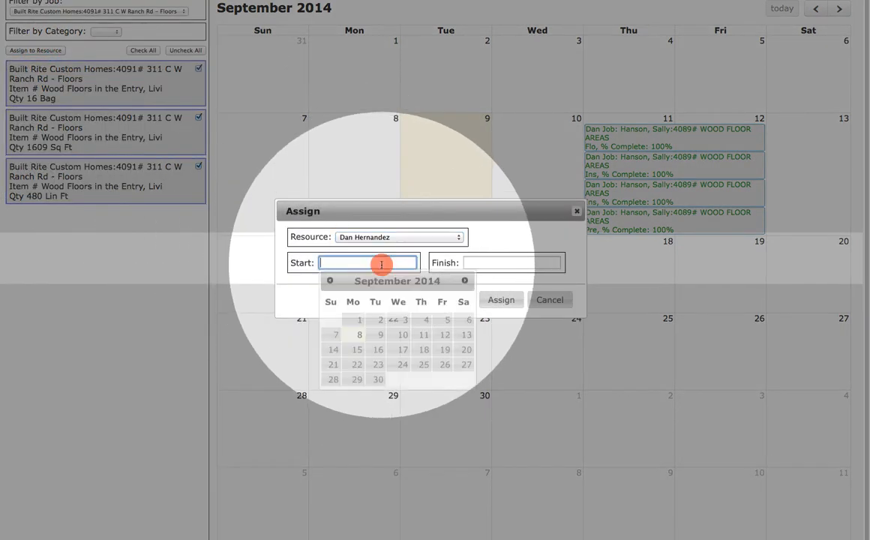
click(357, 349)
click(475, 264)
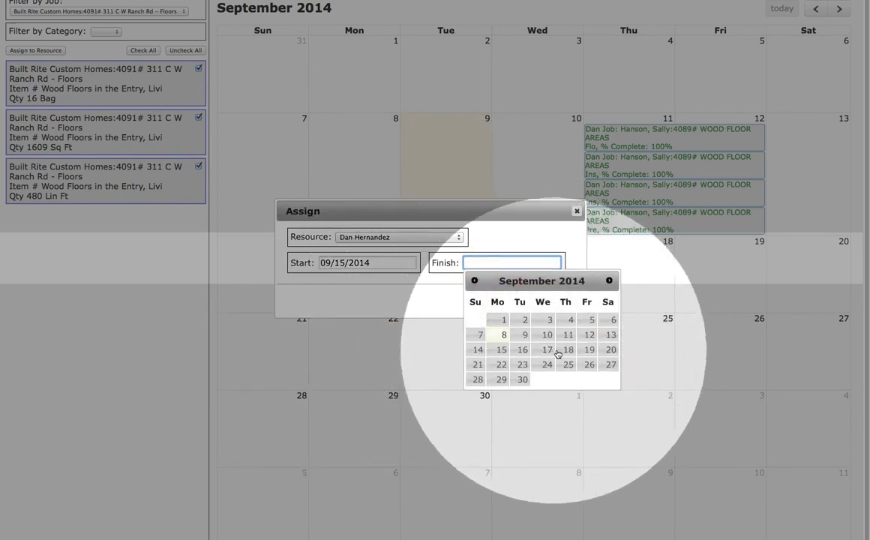
click(551, 351)
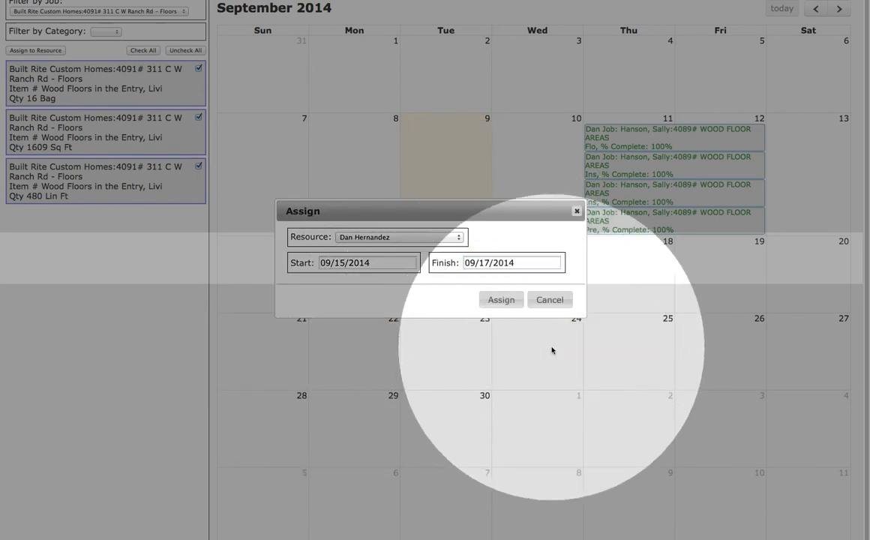
click(500, 300)
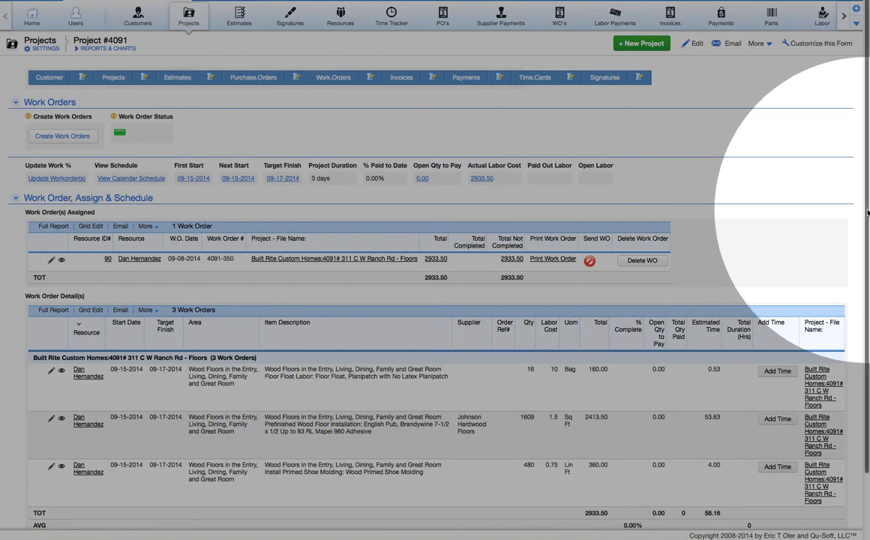
drag(864, 218, 864, 286)
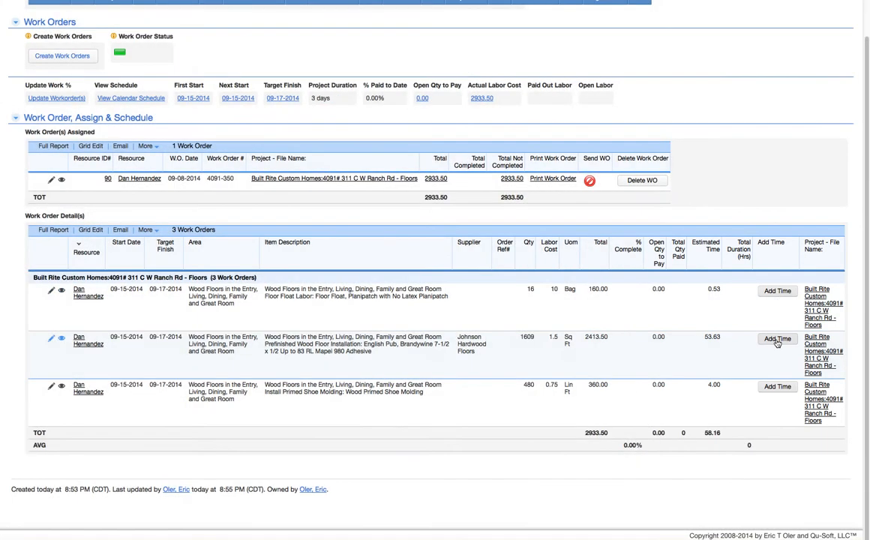
click(777, 340)
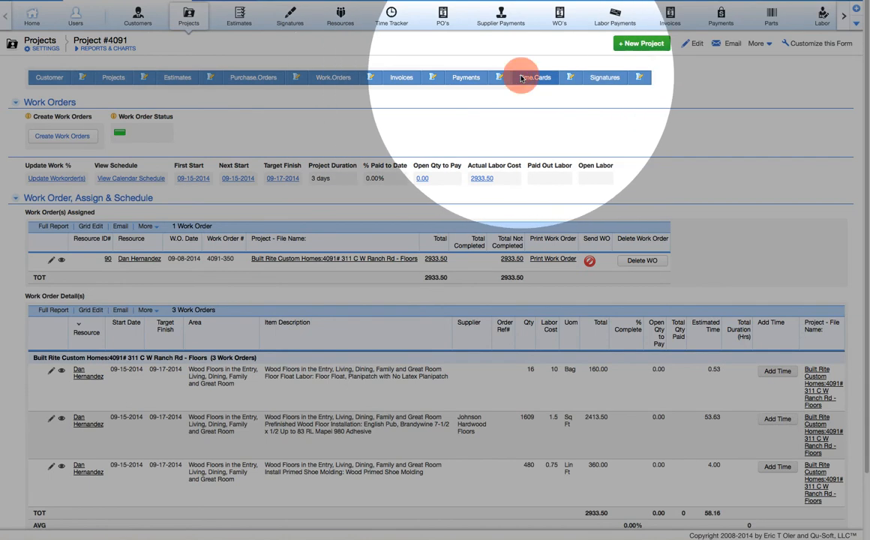
click(521, 78)
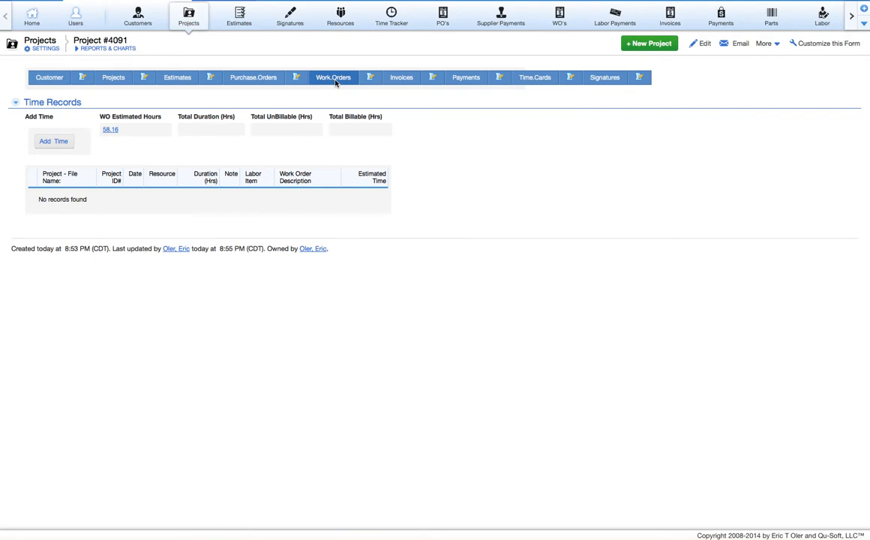
click(336, 83)
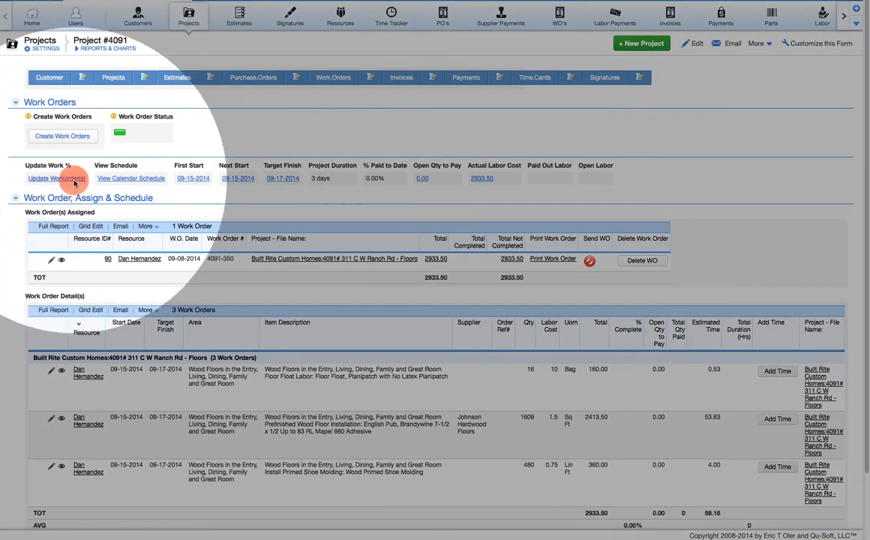
Set % Complete to 50 on all three work-order lines using Fill Down, and save
click(75, 181)
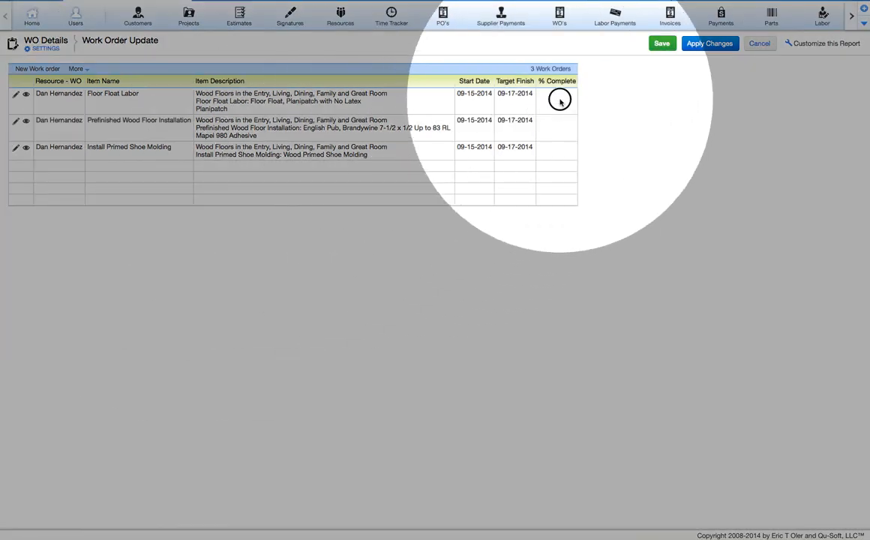
click(560, 99)
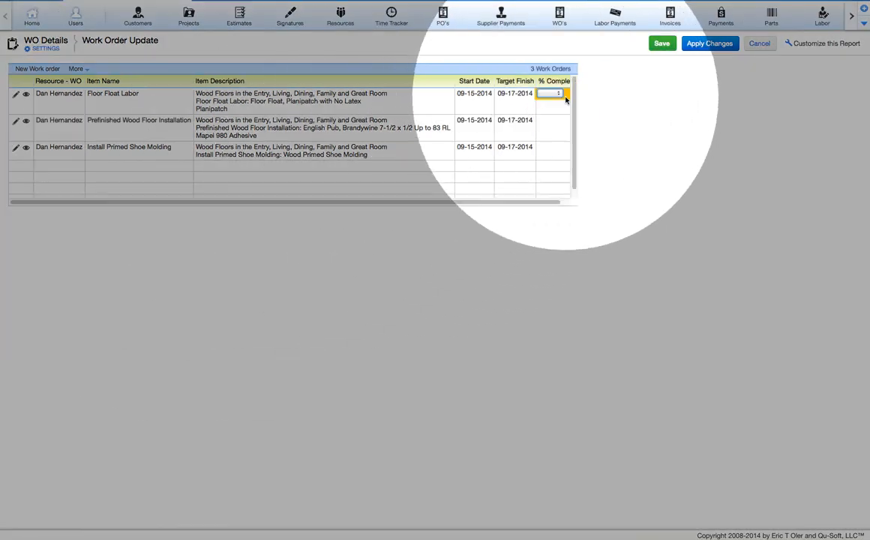
click(561, 94)
click(554, 173)
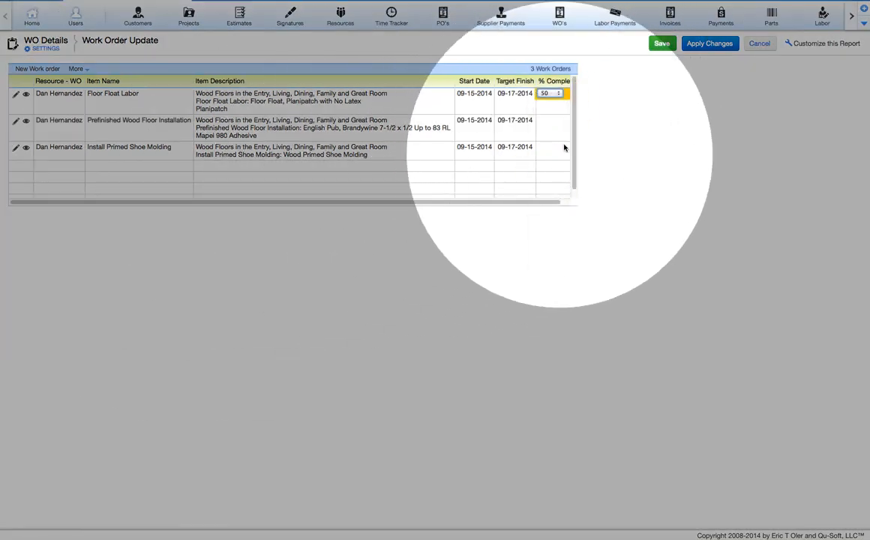
drag(562, 116, 550, 169)
right_click(549, 168)
click(569, 213)
click(660, 43)
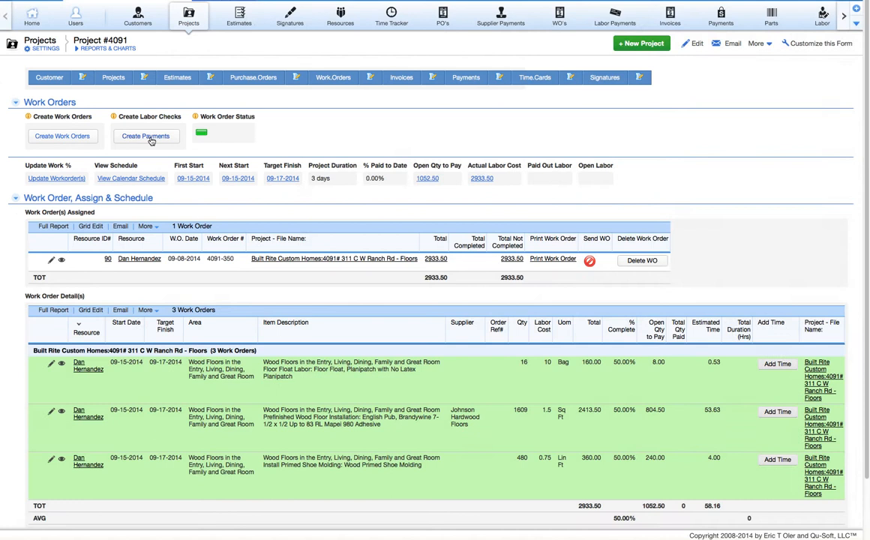
Create labor payments for the half-completed work, paying out 1466.75
click(146, 137)
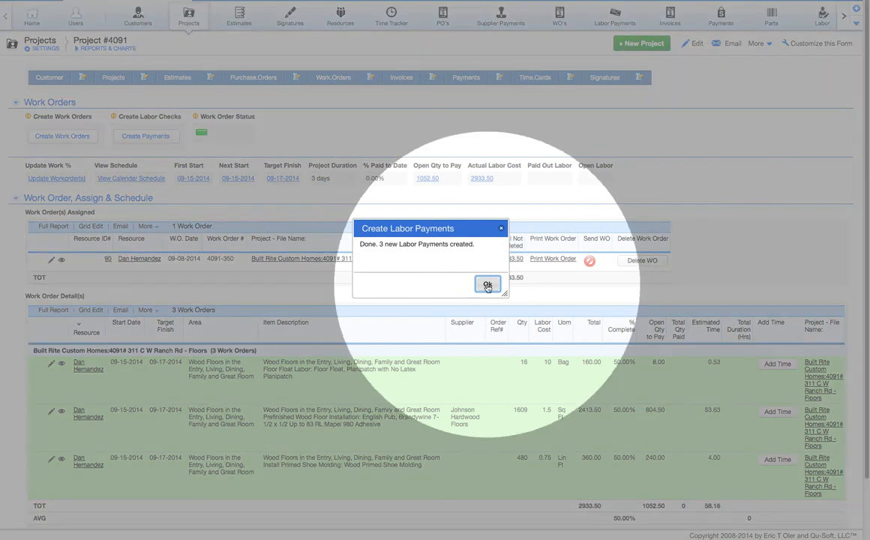
click(486, 286)
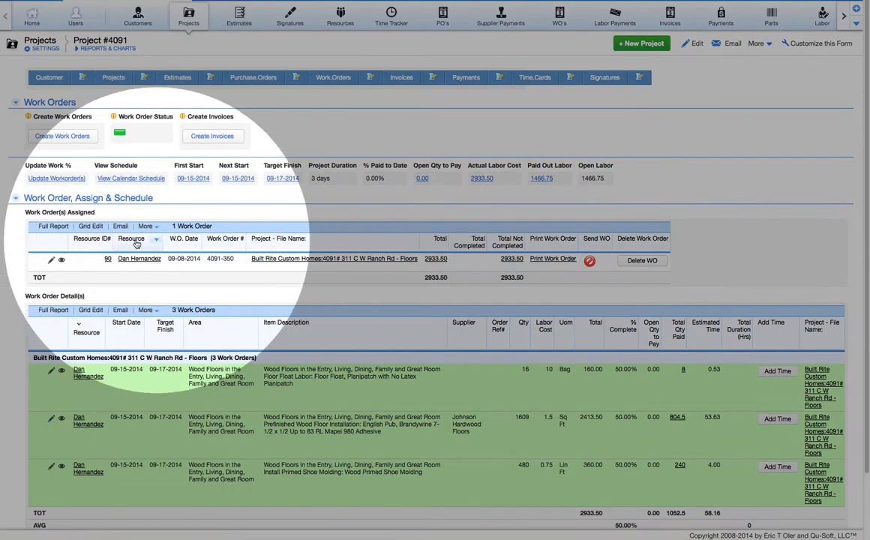
Set % Complete to 100 on all three work-order lines using Fill Down, and save
click(77, 180)
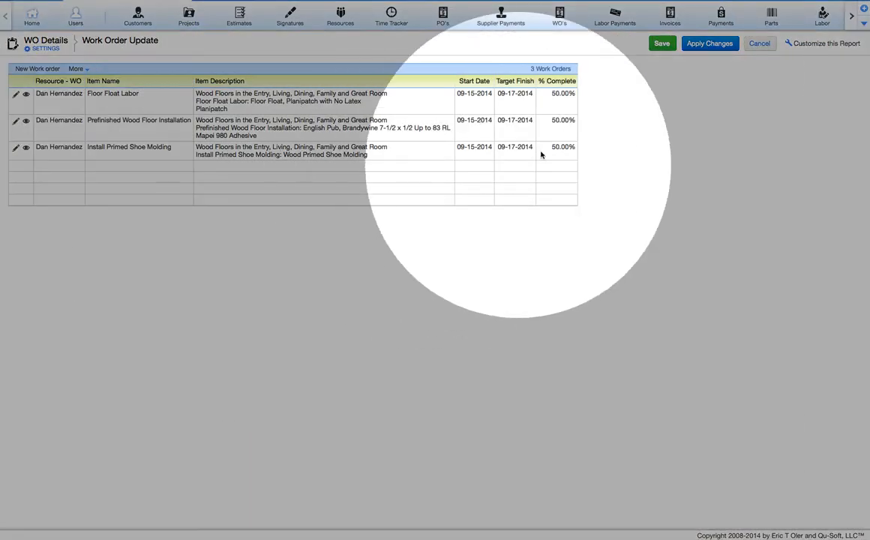
click(568, 93)
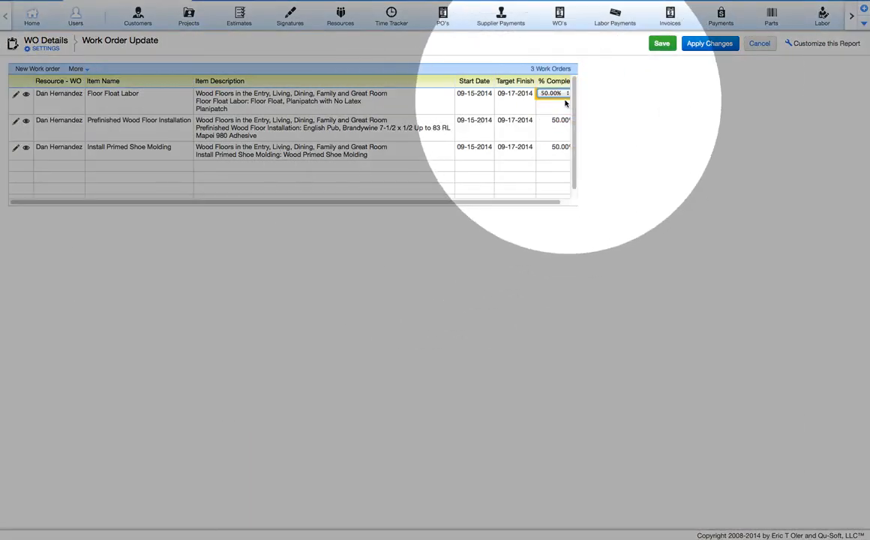
click(556, 96)
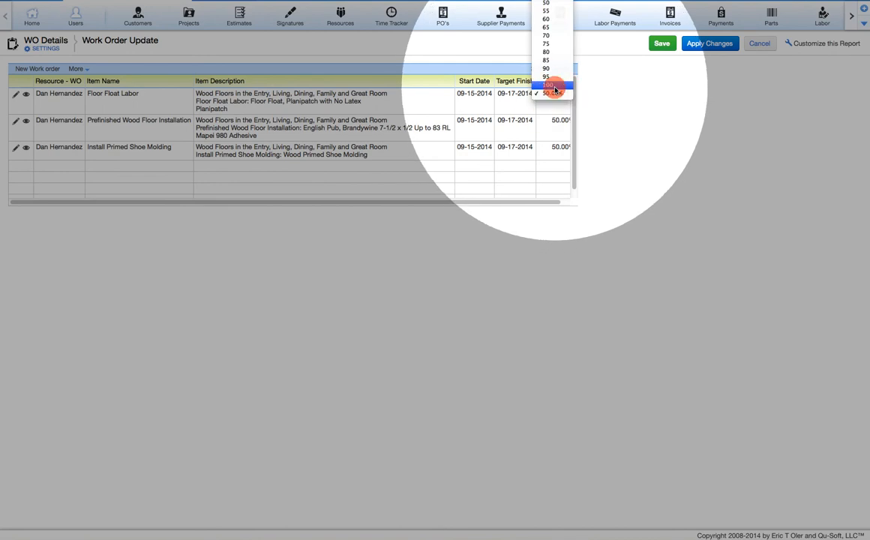
click(555, 88)
click(555, 136)
drag(553, 108, 552, 165)
right_click(552, 164)
click(575, 204)
click(662, 43)
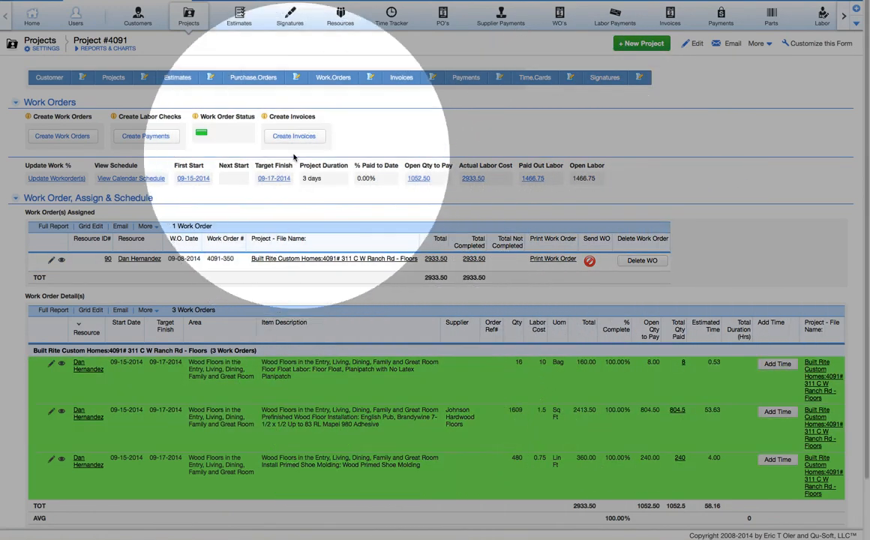
Create payments for the remaining labor and go to the project's invoices section
click(147, 138)
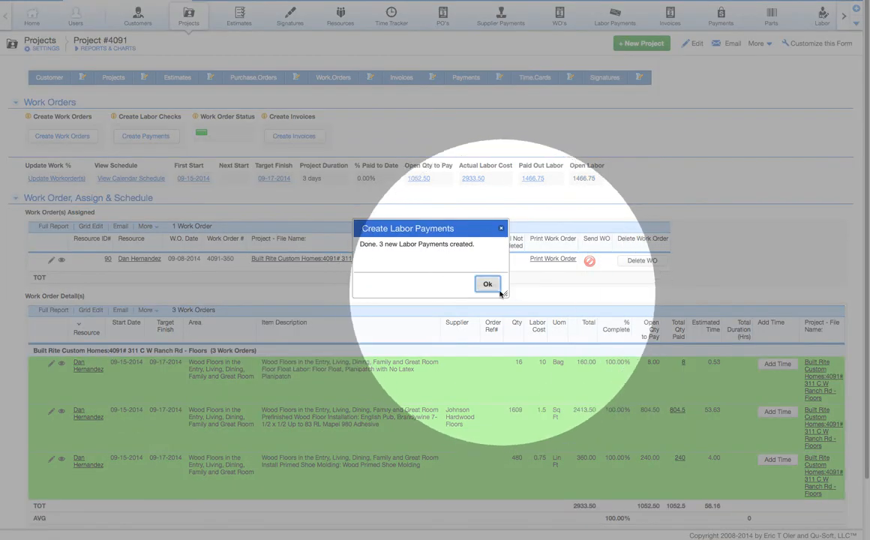
click(484, 286)
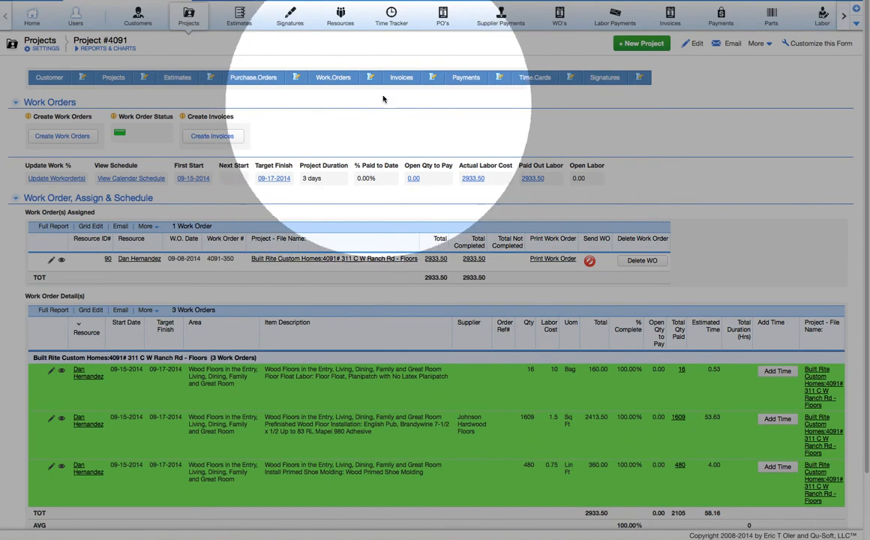
click(401, 79)
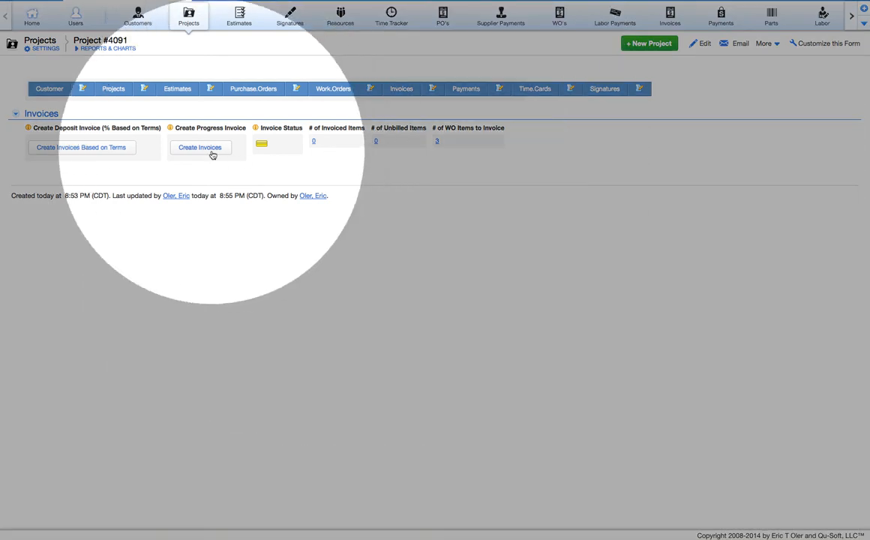
Create and send the 15,620.34 invoice covering the three floor items
click(213, 153)
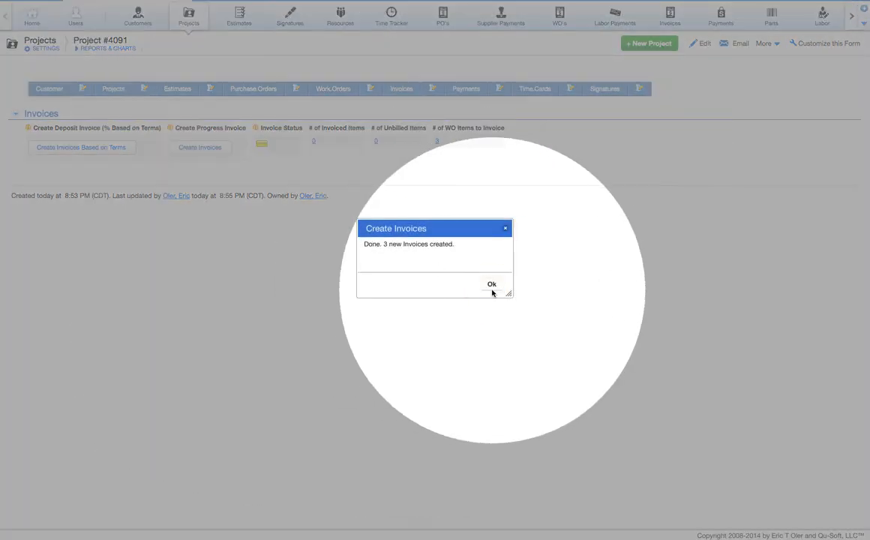
click(492, 284)
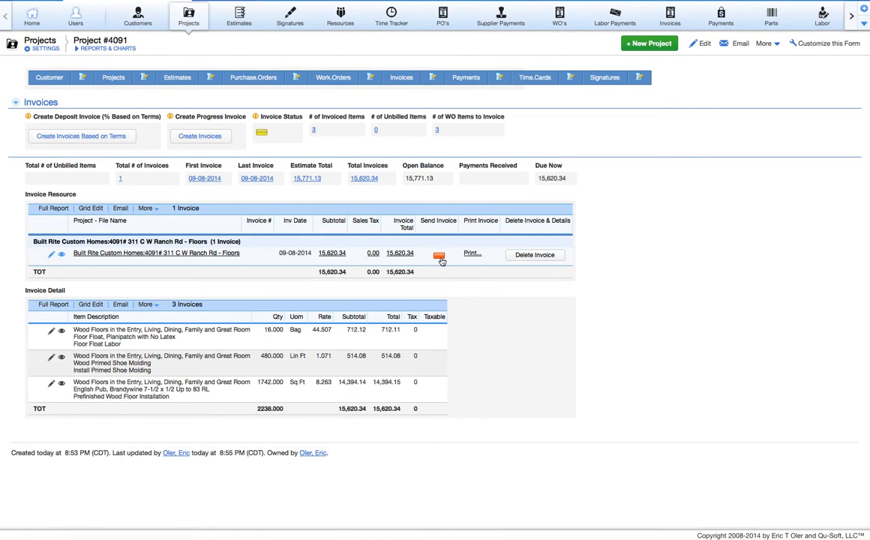
click(439, 257)
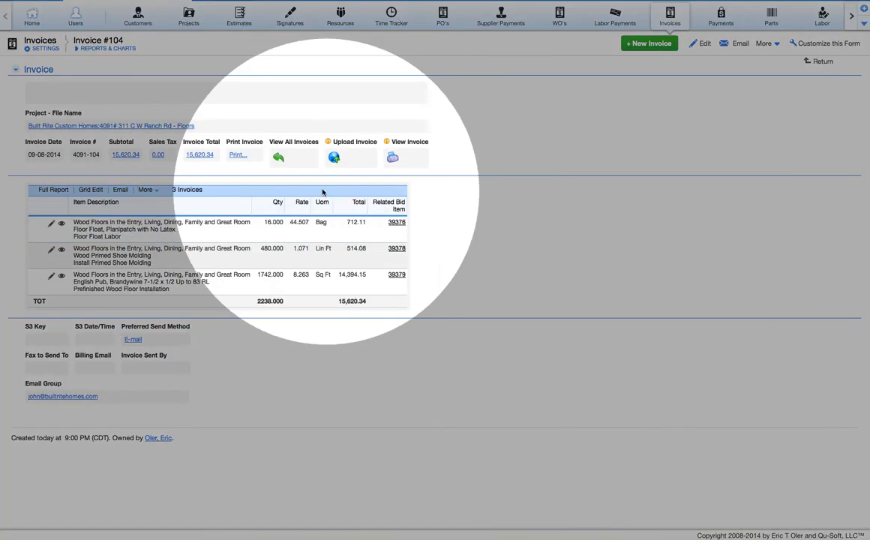
click(278, 157)
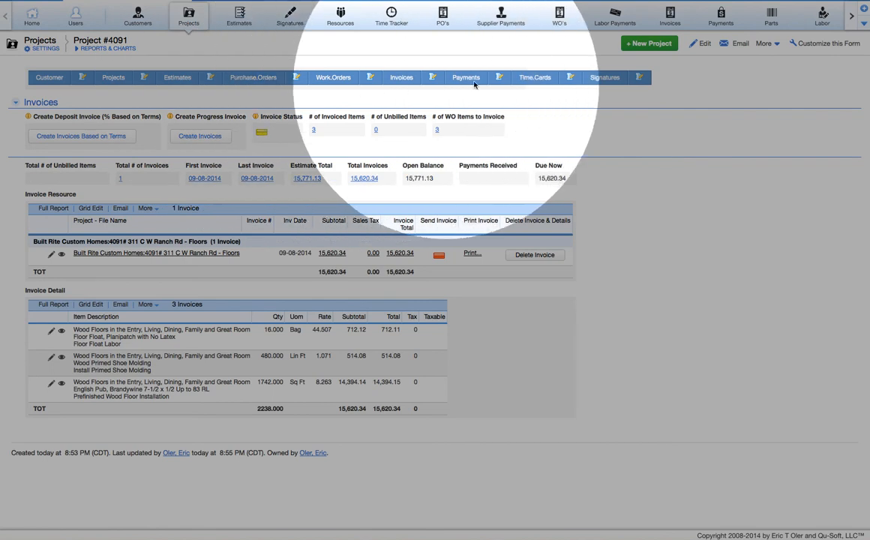
Sign the estimate on the Signatures pad with a hand-drawn signature and submit it
click(604, 78)
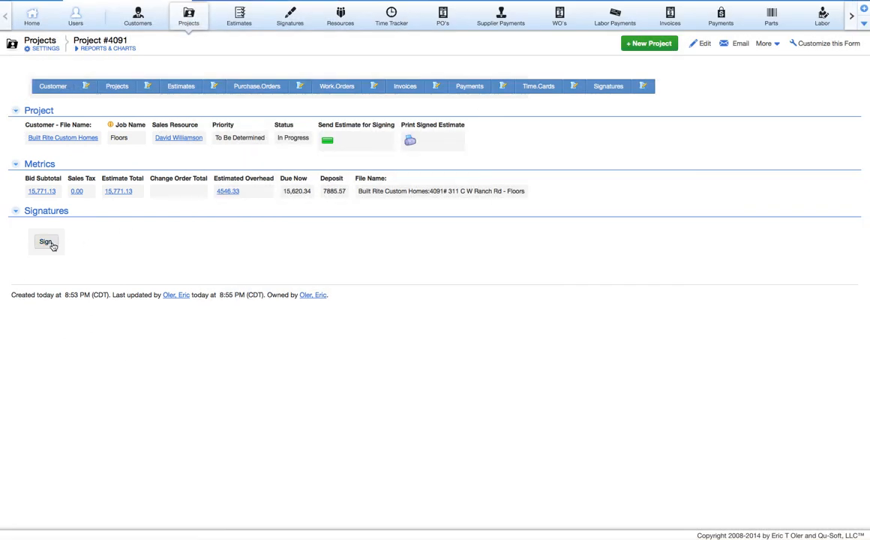
click(52, 246)
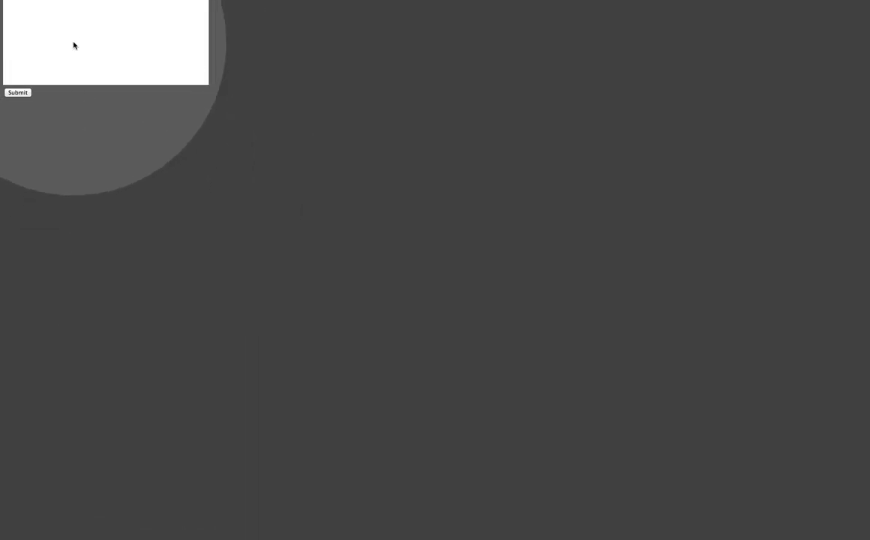
drag(79, 27, 106, 36)
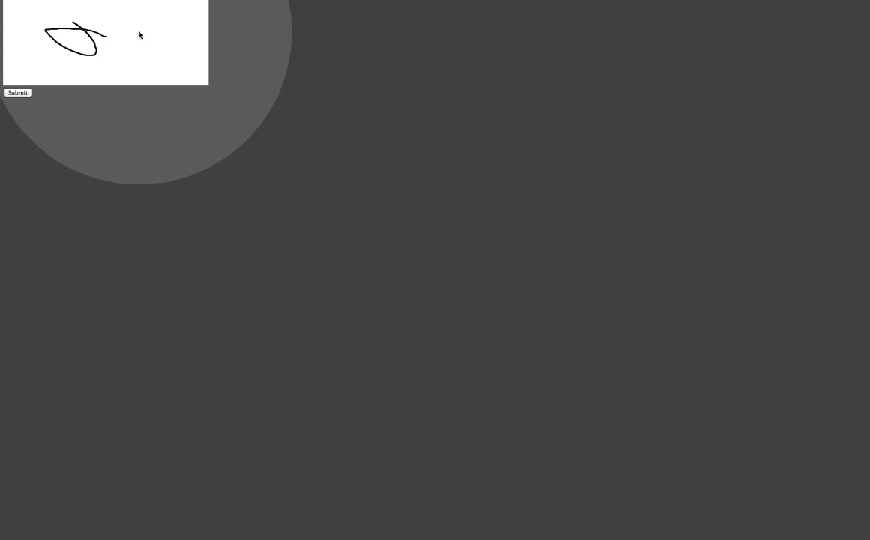
click(17, 91)
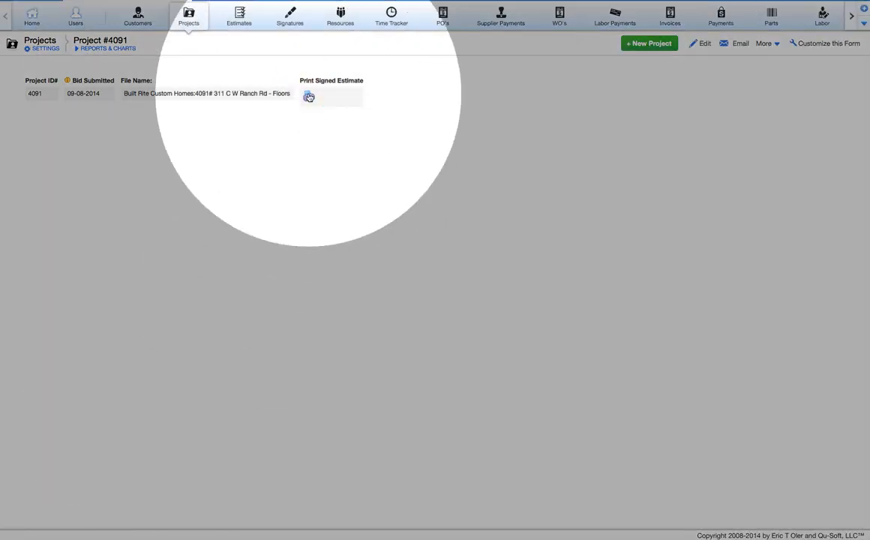
Print the signed 15,771.13 estimate and return to the Company Home Page
click(308, 97)
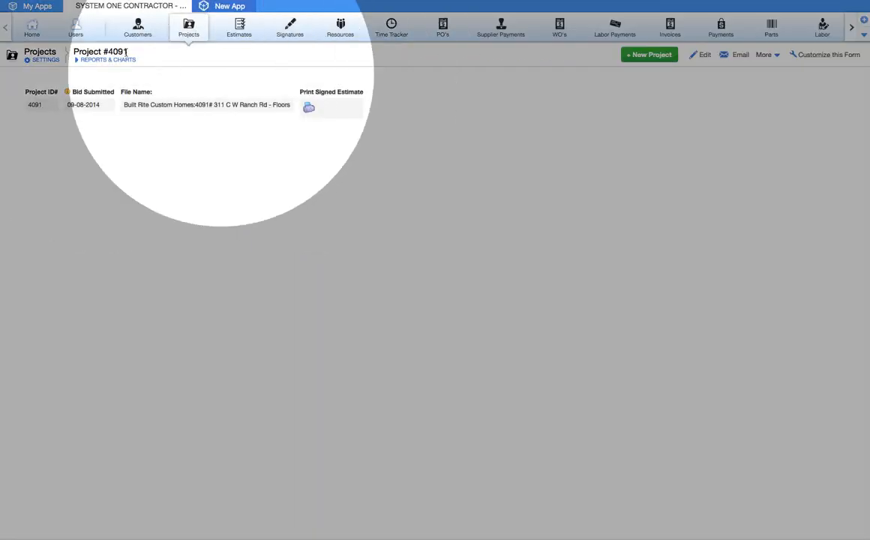
click(23, 35)
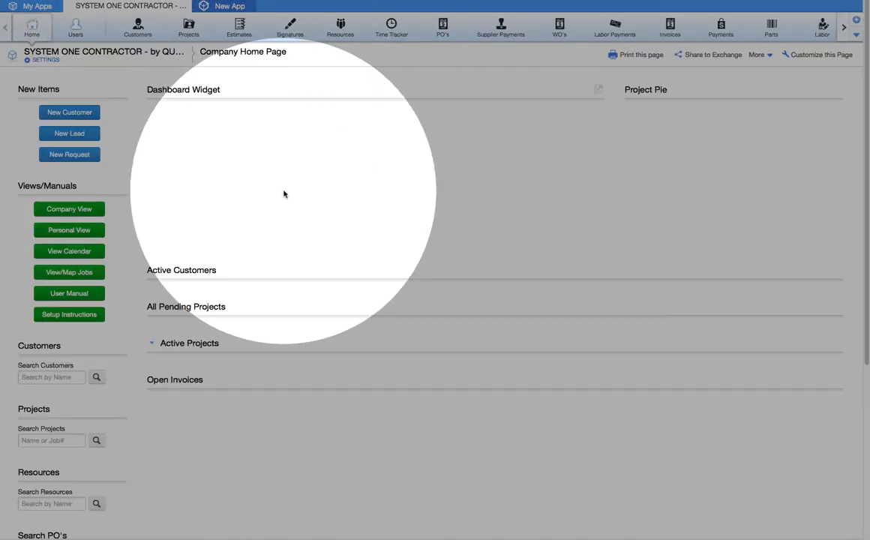